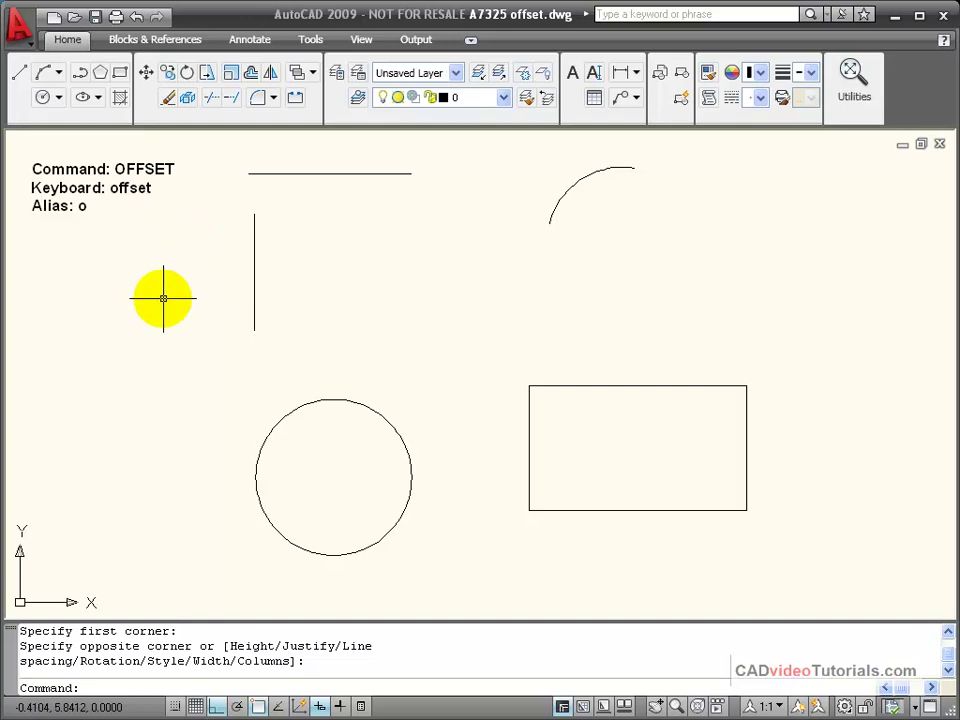
# - Offset the vertical line 0.5 units toward its right side
pyautogui.write('o')
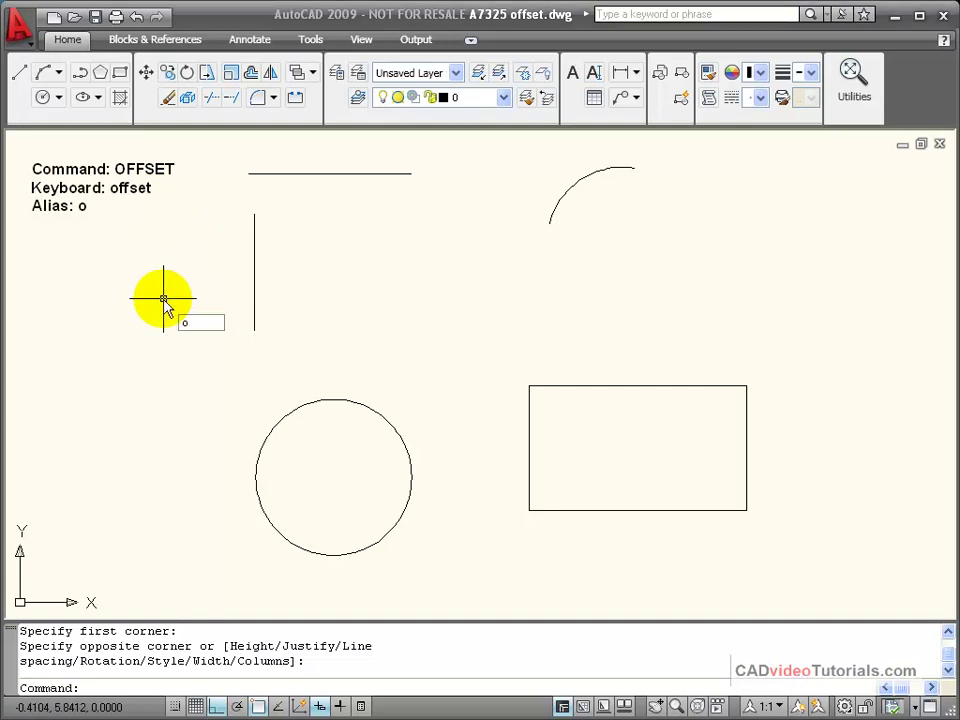
pyautogui.press('Return')
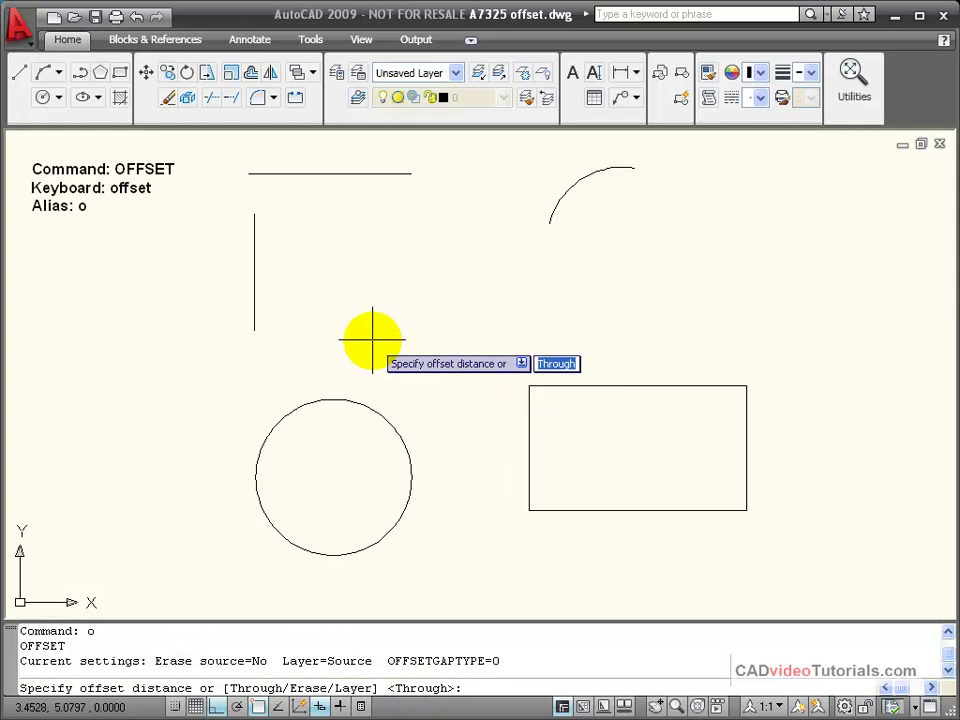
pyautogui.write('.')
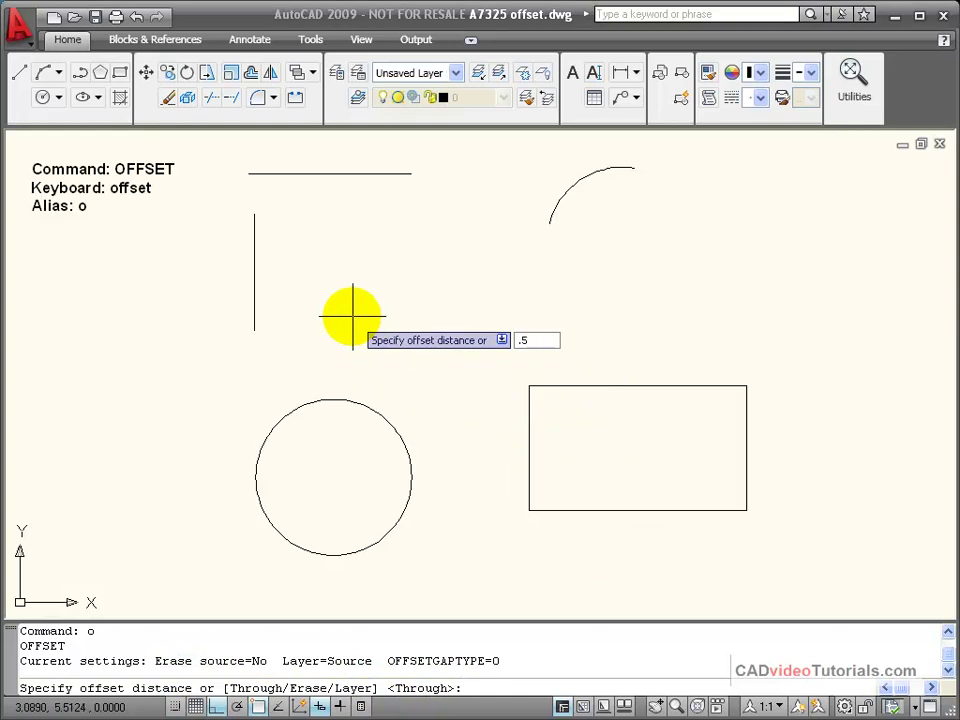
pyautogui.write('5')
pyautogui.press('Return')
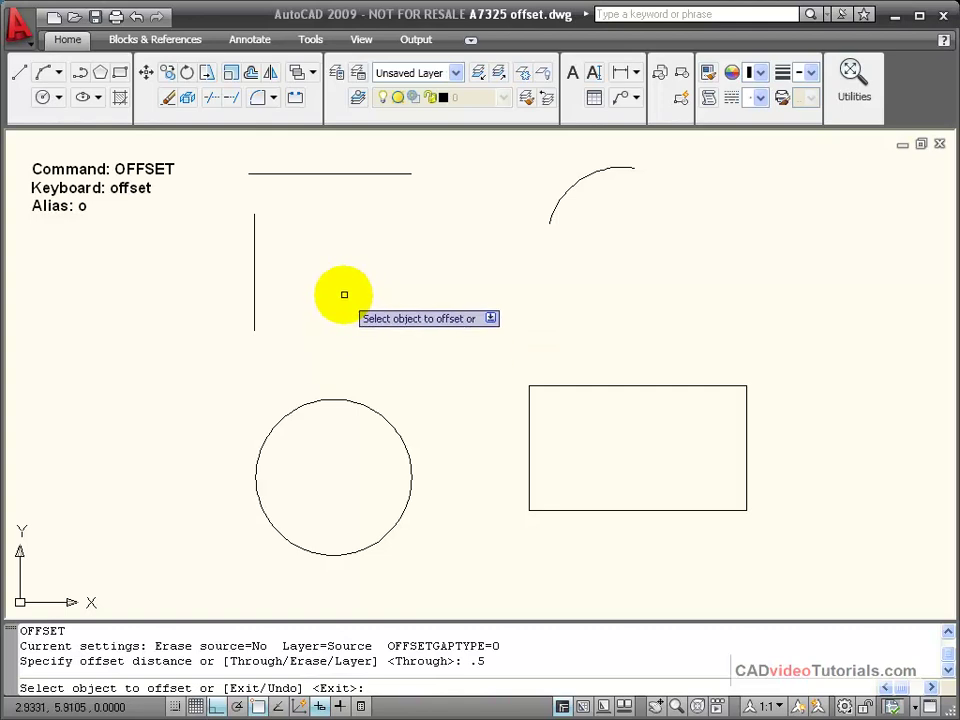
pyautogui.click(255, 249)
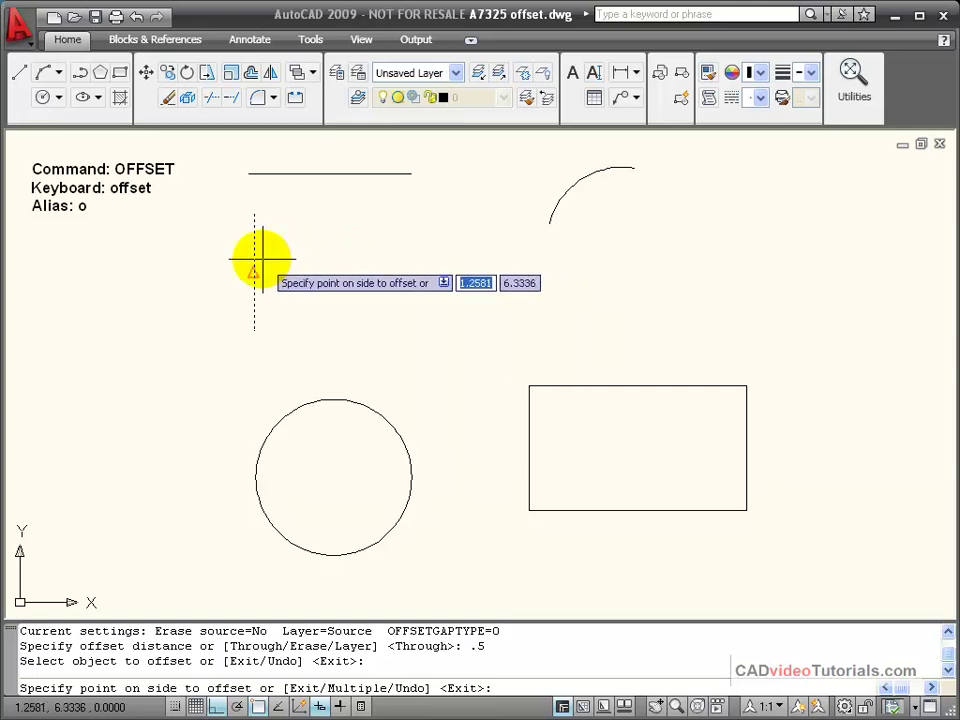
pyautogui.click(362, 266)
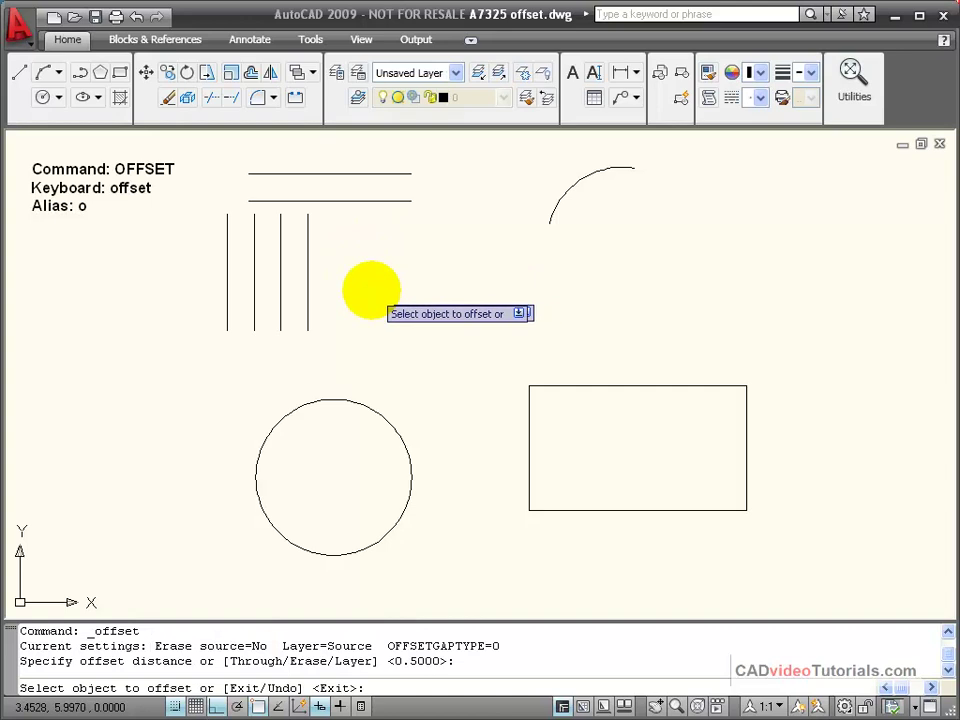
# - Offset the leftmost vertical line 0.5 units farther to the left and end the Offset command
pyautogui.click(227, 268)
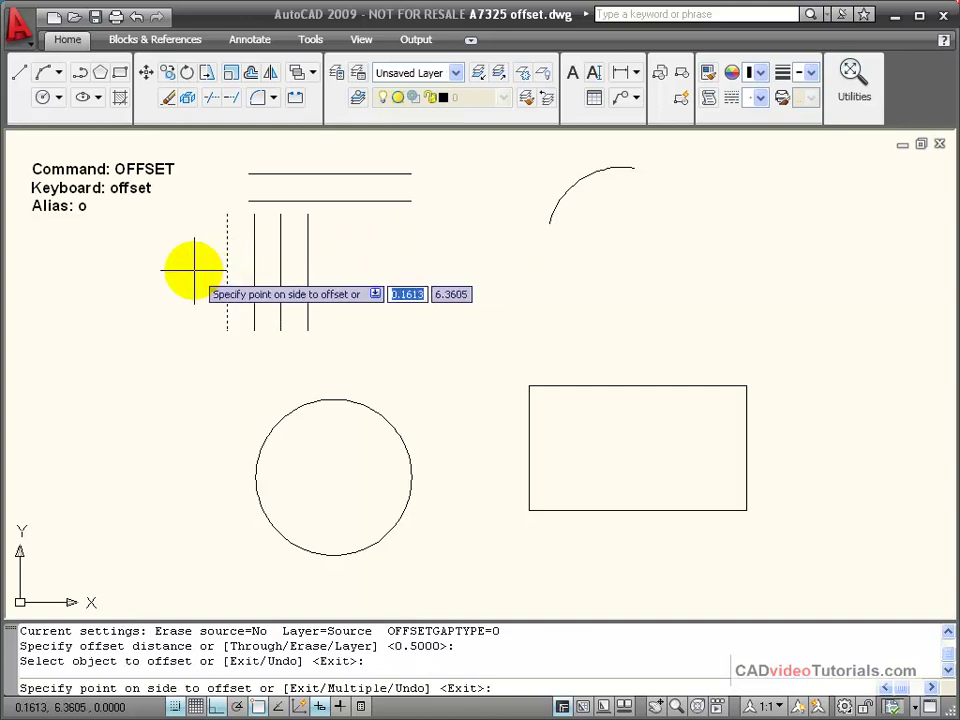
pyautogui.click(194, 270)
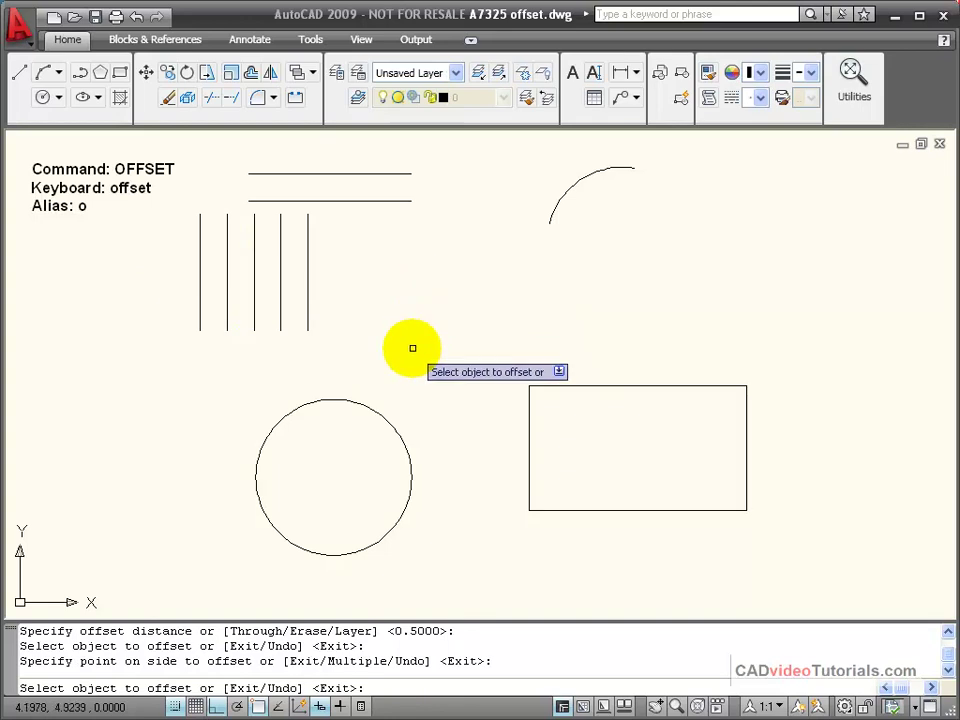
pyautogui.press('Return')
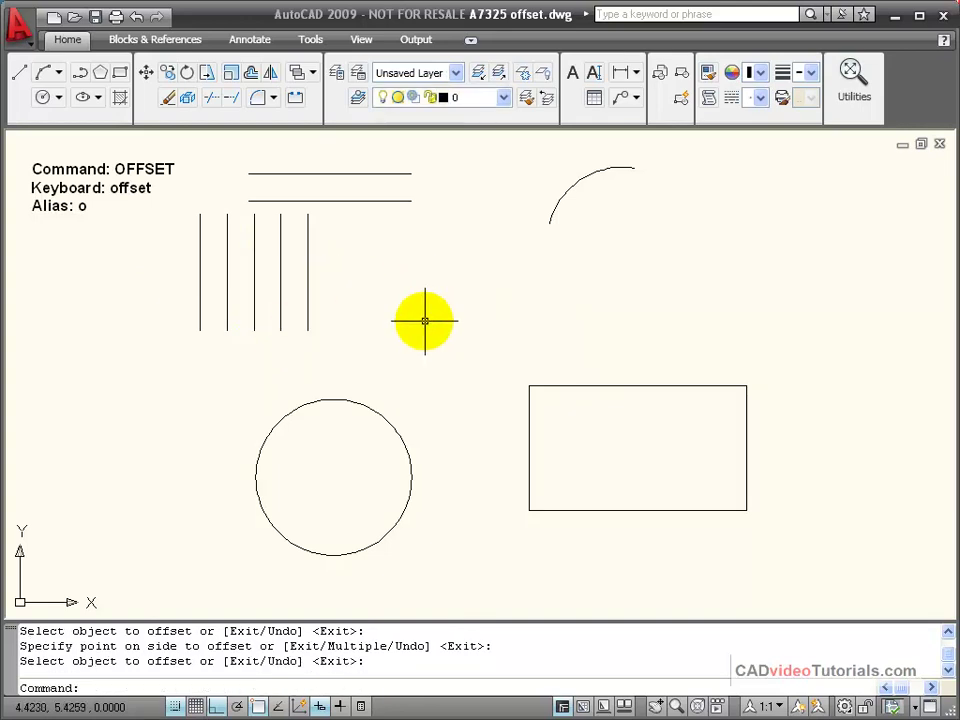
# - Offset the lower horizontal line 0.5 units downward and end the Offset command
pyautogui.click(250, 76)
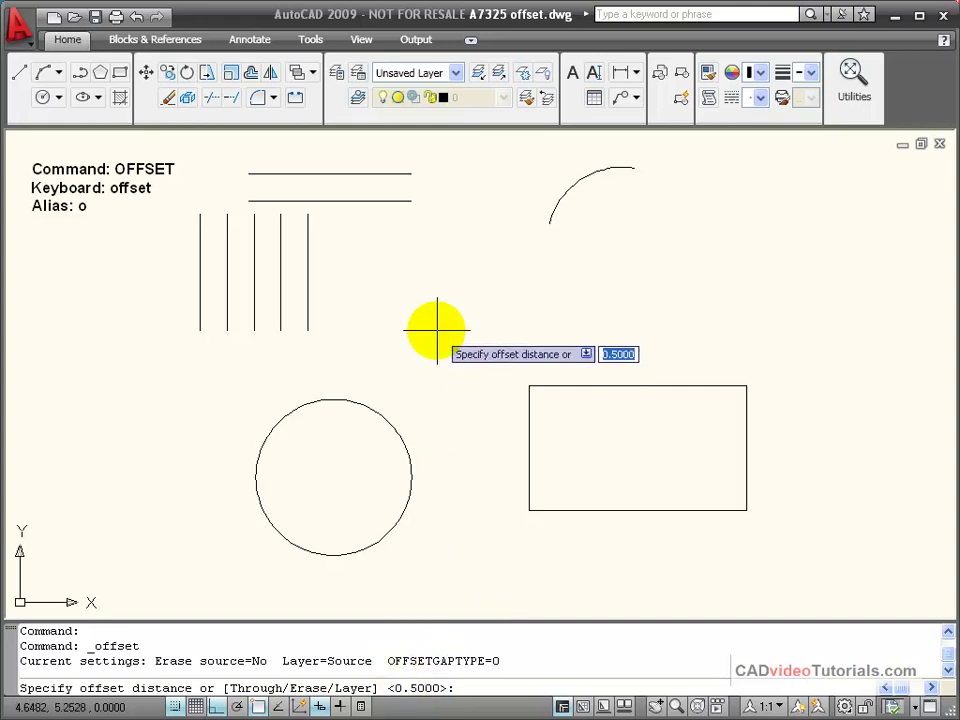
pyautogui.press('Return')
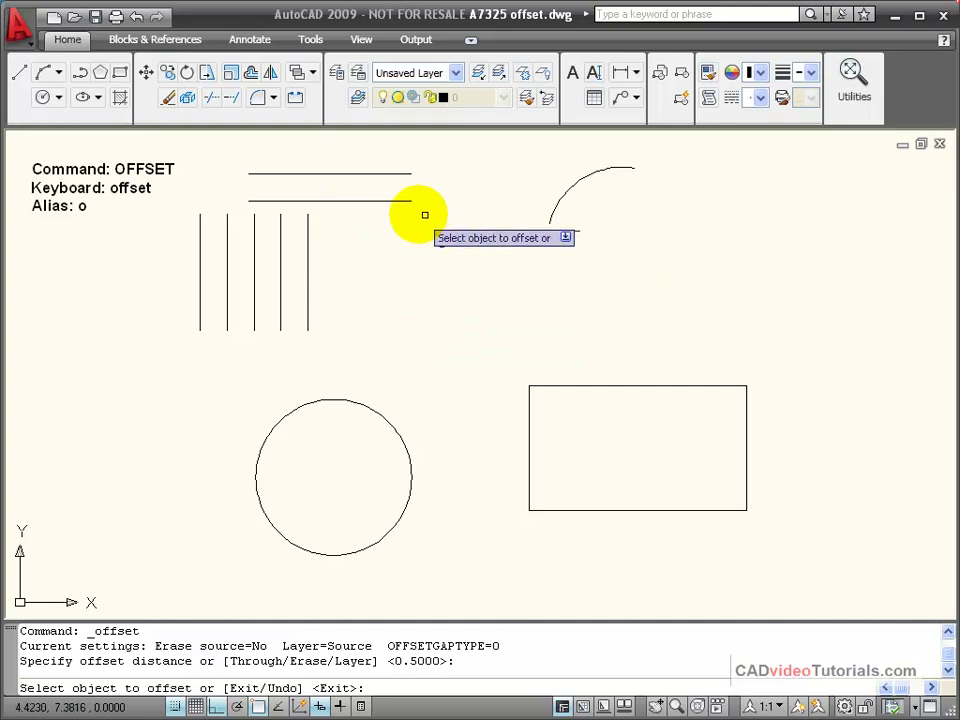
pyautogui.click(381, 204)
pyautogui.click(386, 240)
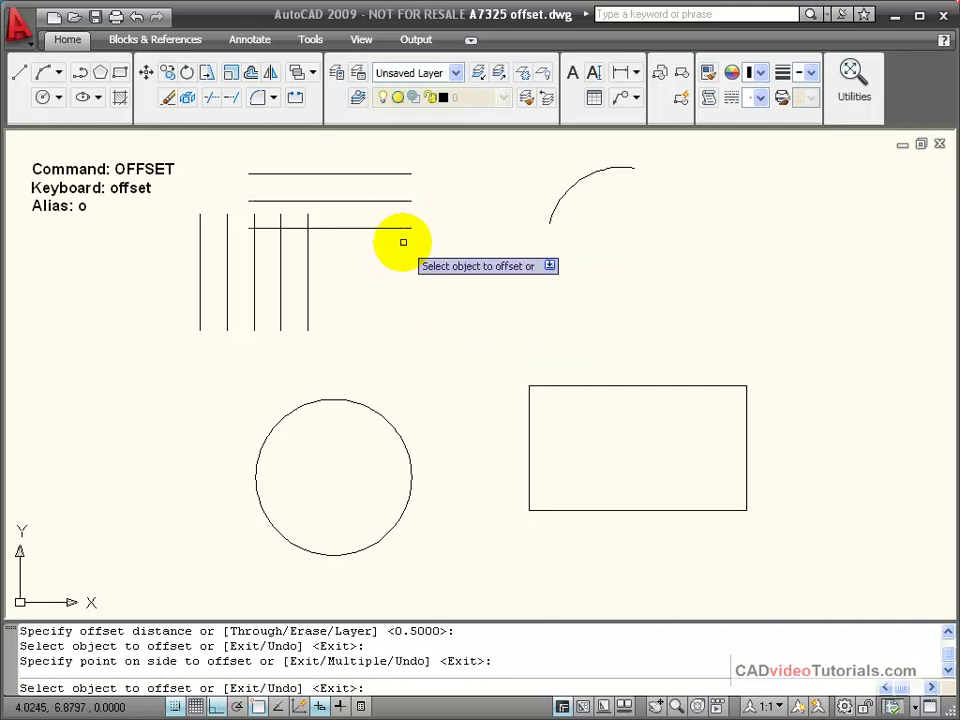
pyautogui.press('Return')
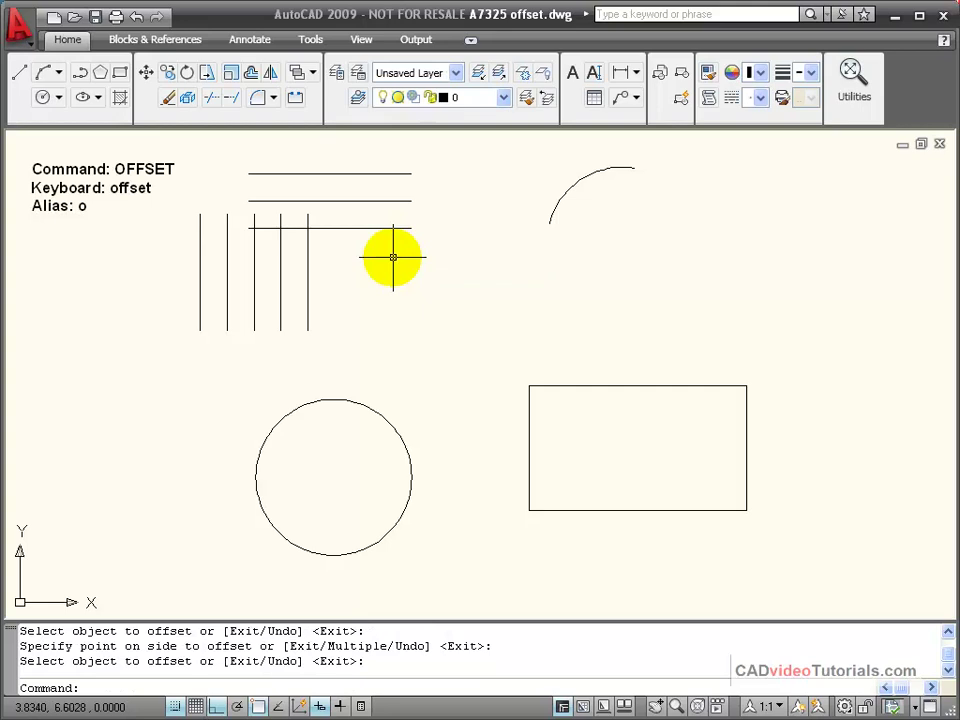
# - Offset the rightmost vertical line 1 unit farther to the right and end the Offset command
pyautogui.press('Return')
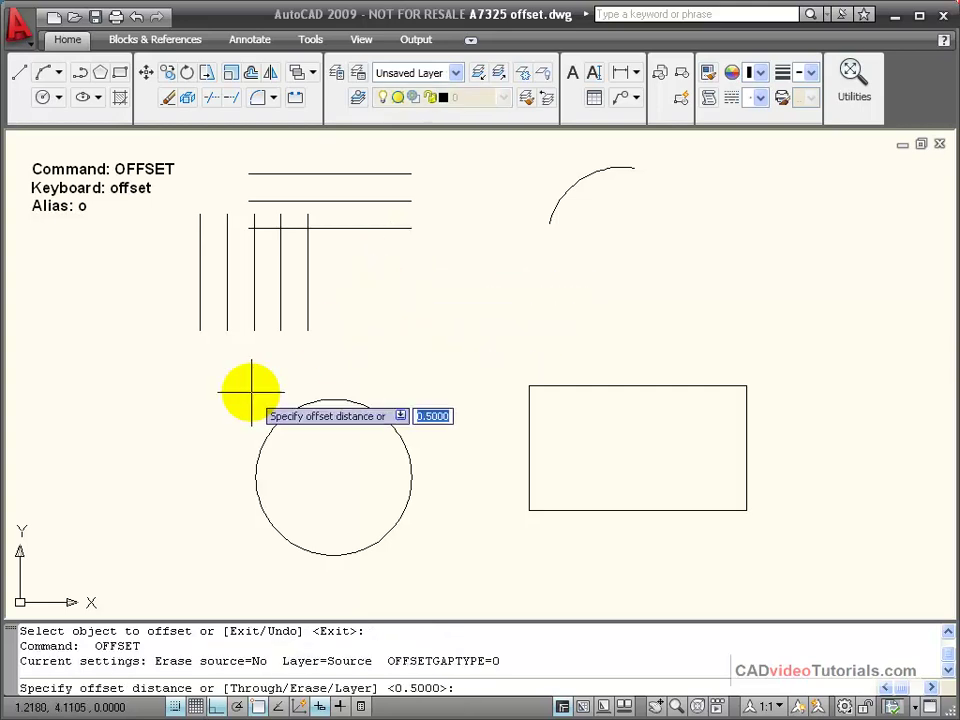
pyautogui.write('1')
pyautogui.press('Return')
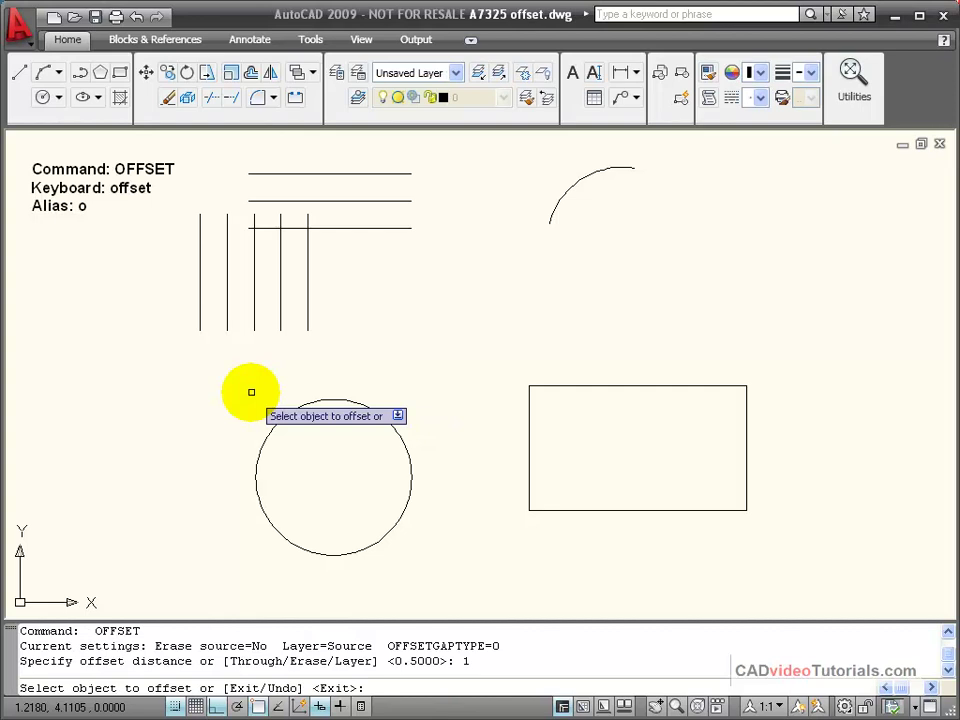
pyautogui.click(309, 292)
pyautogui.click(368, 291)
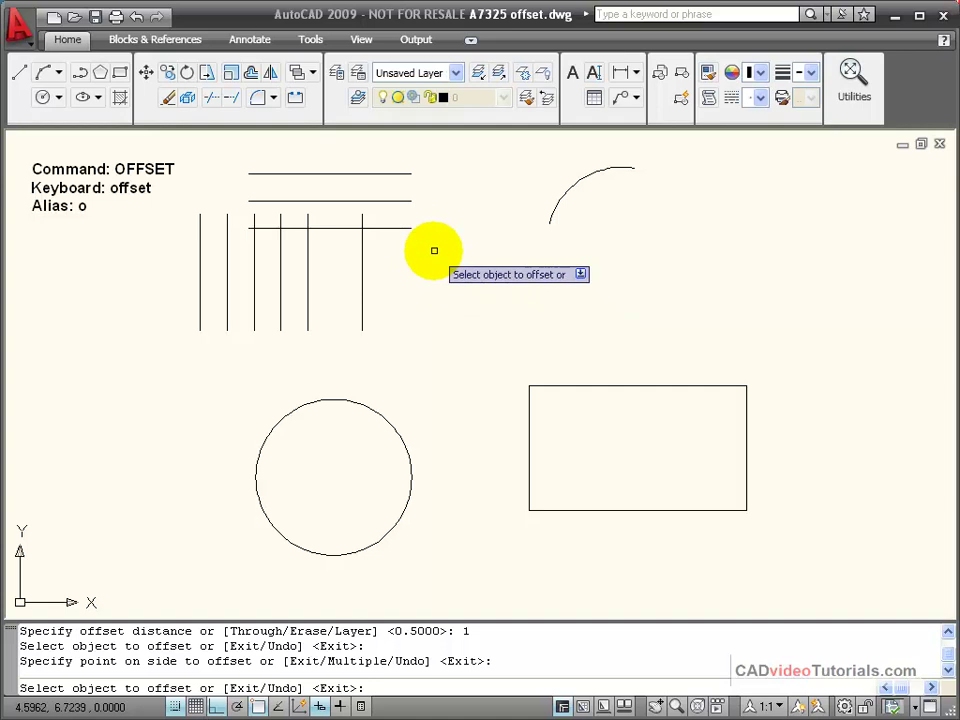
pyautogui.press('Return')
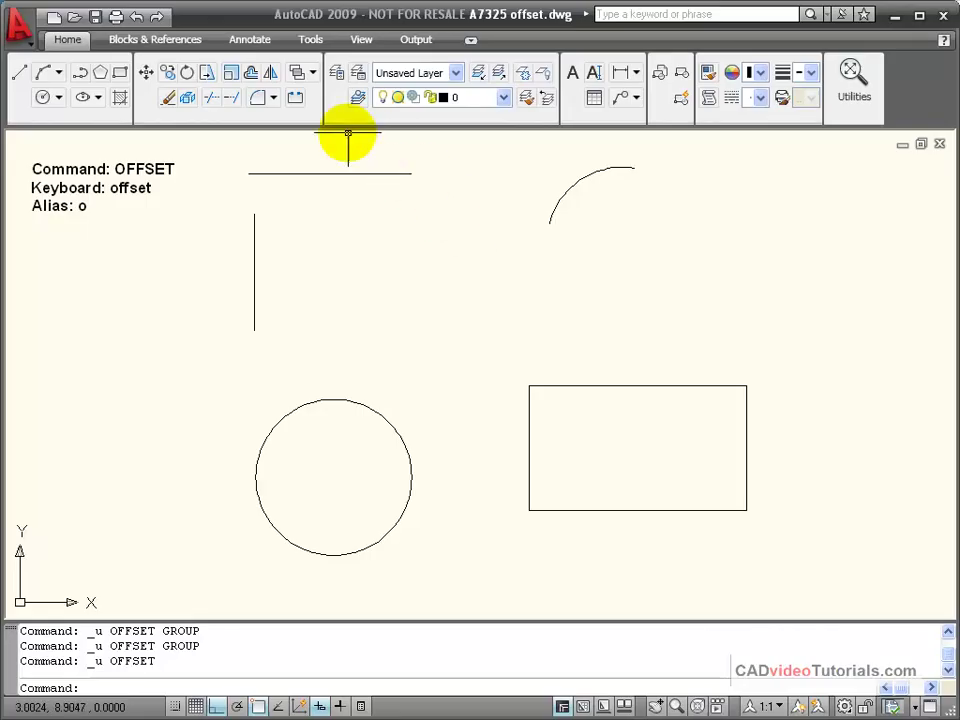
# - Offset the horizontal line using the Through option so the copy passes through the vertical line's upper endpoint
pyautogui.click(250, 74)
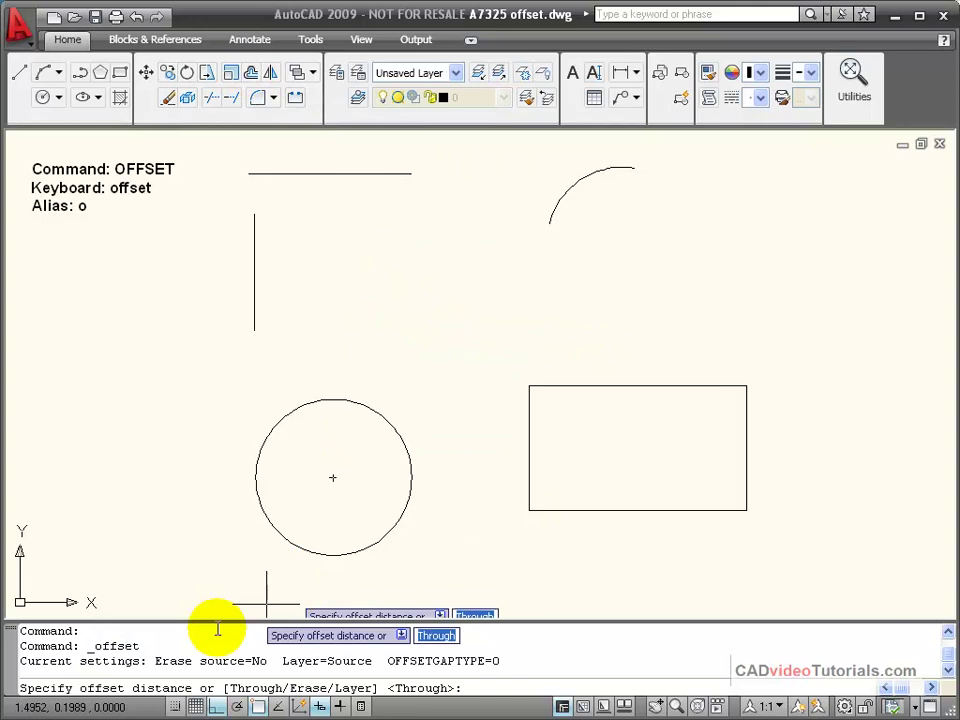
pyautogui.rightClick(388, 265)
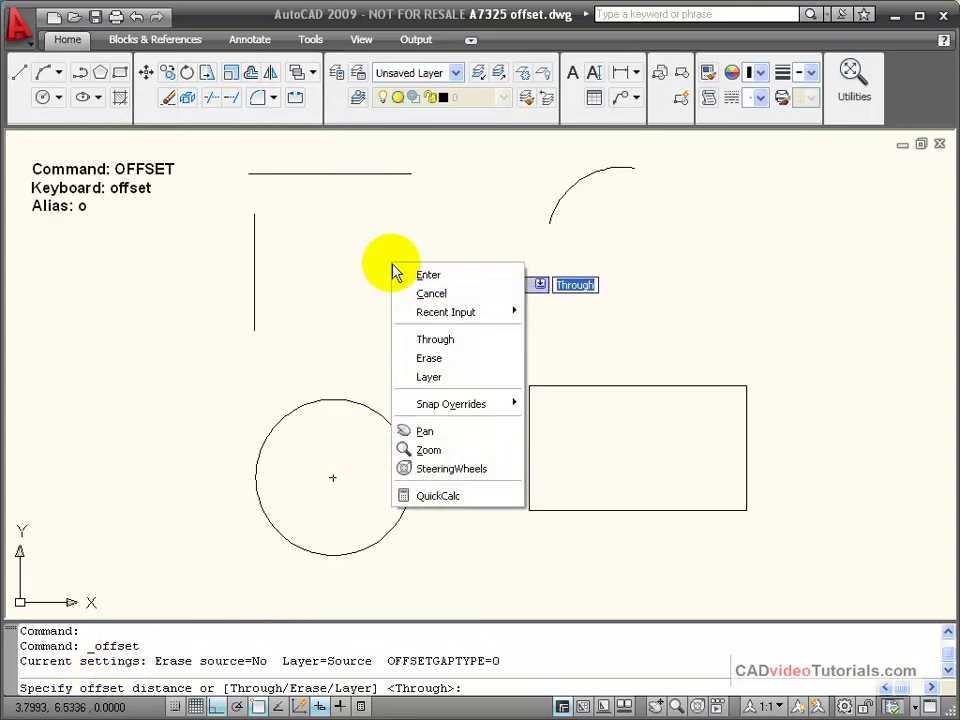
pyautogui.click(473, 342)
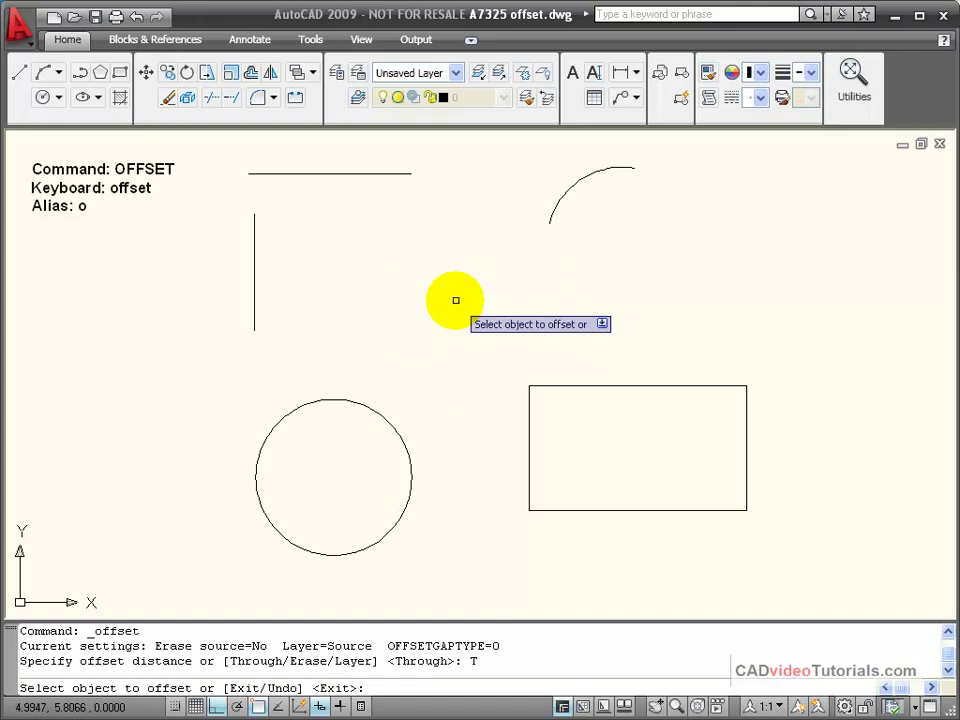
pyautogui.click(342, 174)
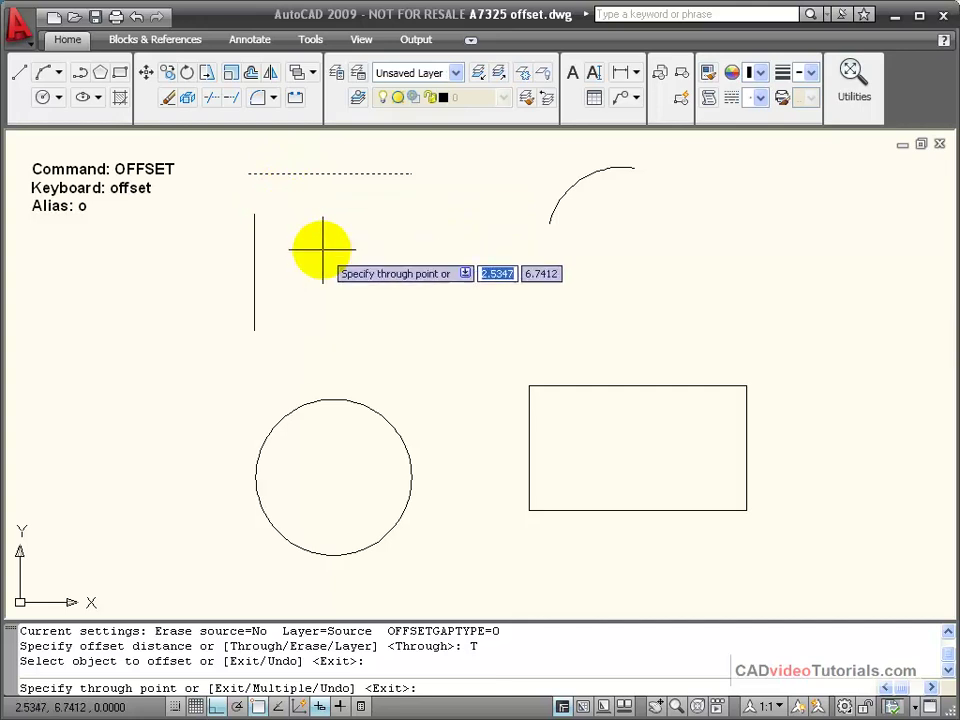
pyautogui.click(254, 213)
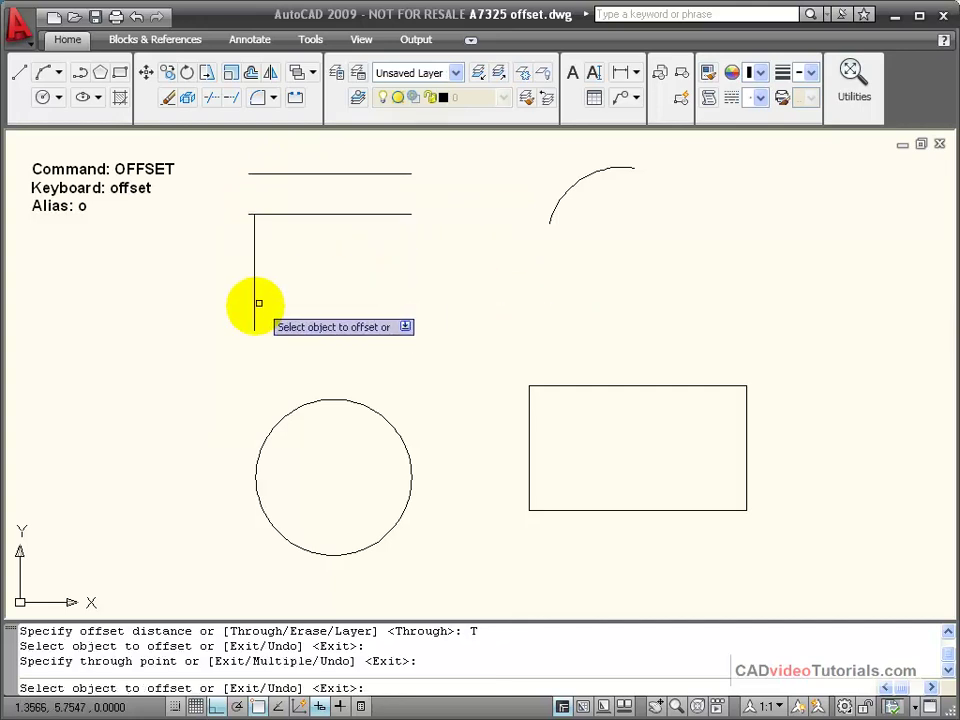
# - Offset the second horizontal line through the vertical line's lower endpoint, and the topmost horizontal line through the arc's lower endpoint
pyautogui.click(323, 212)
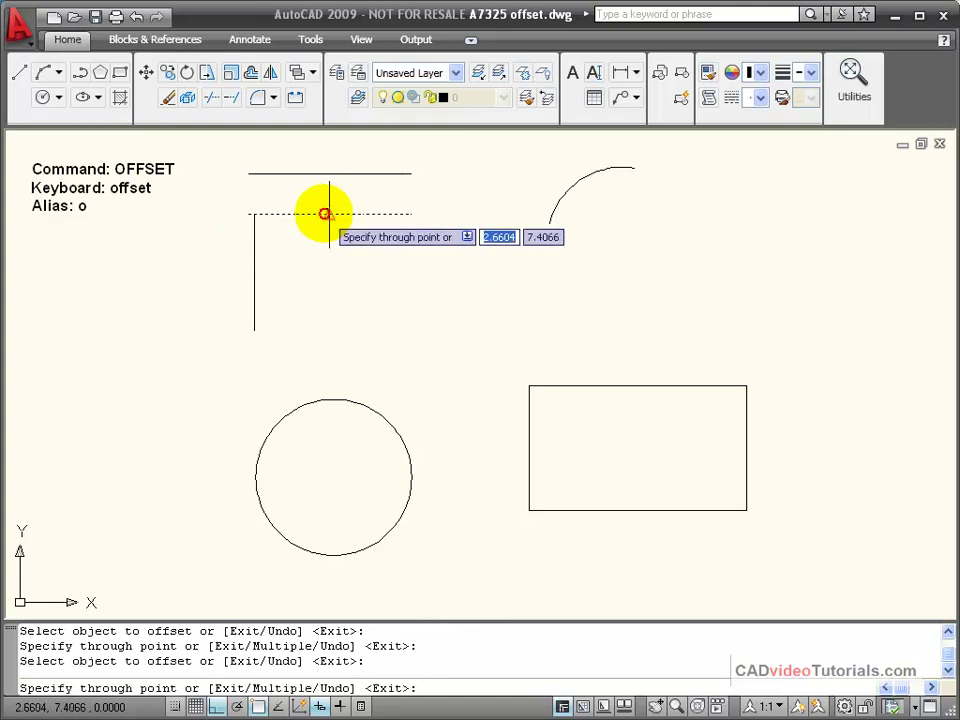
pyautogui.click(254, 330)
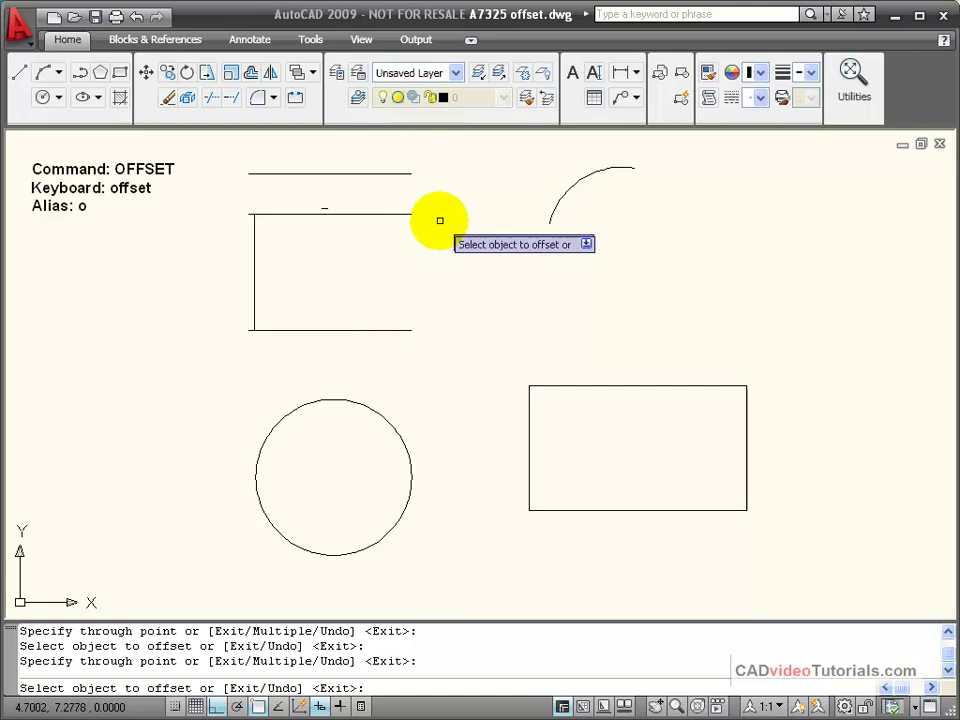
pyautogui.click(386, 173)
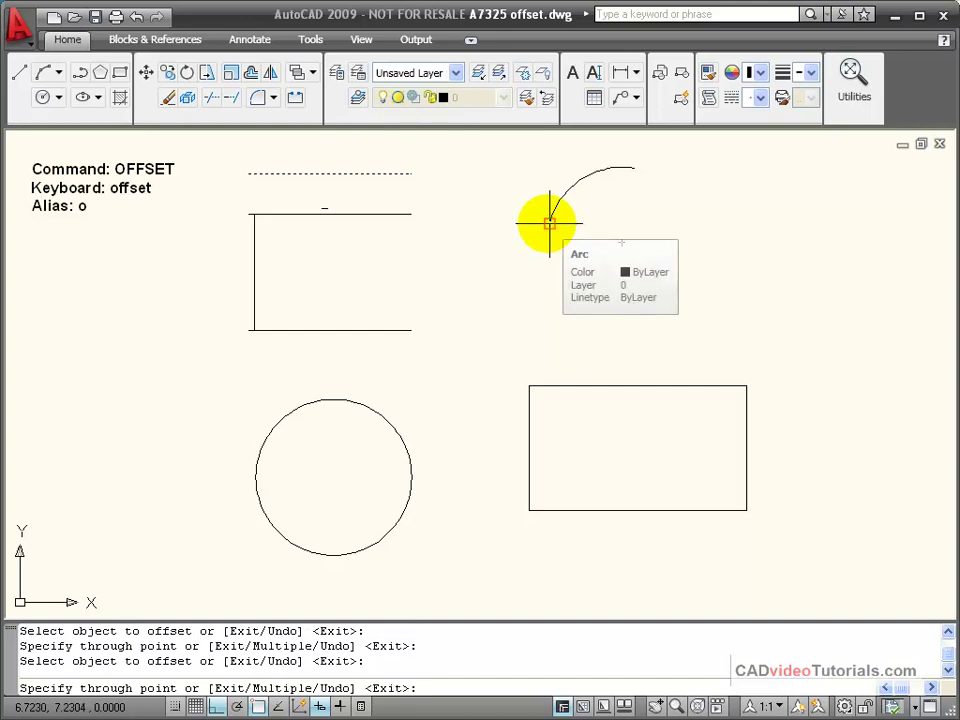
pyautogui.click(549, 223)
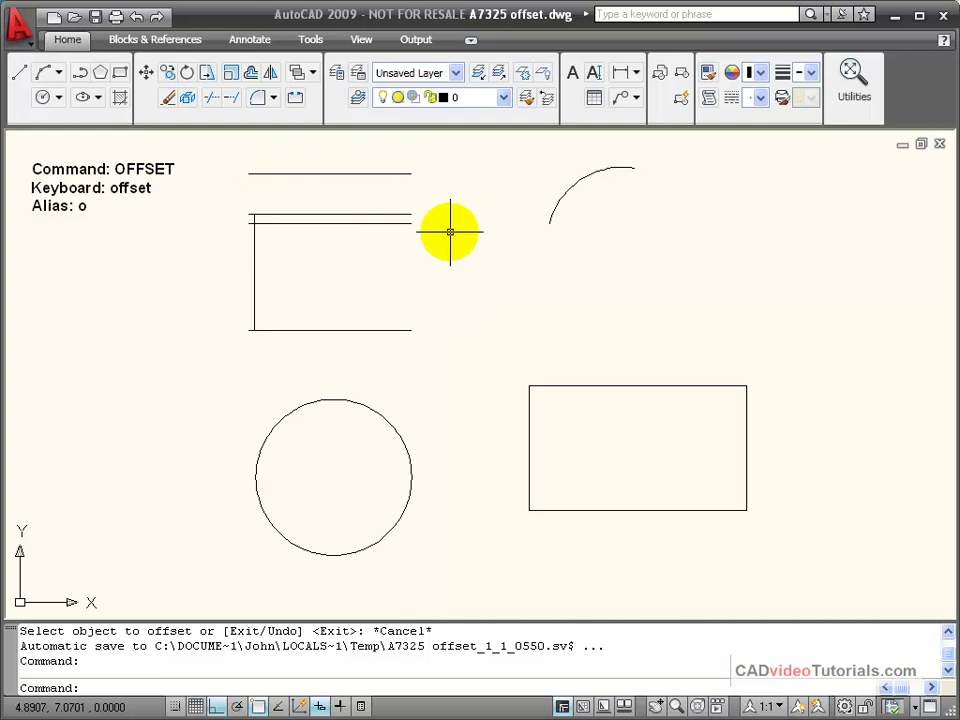
# - Offset the circle 0.5 units both inward and outward to form concentric circles
pyautogui.click(252, 78)
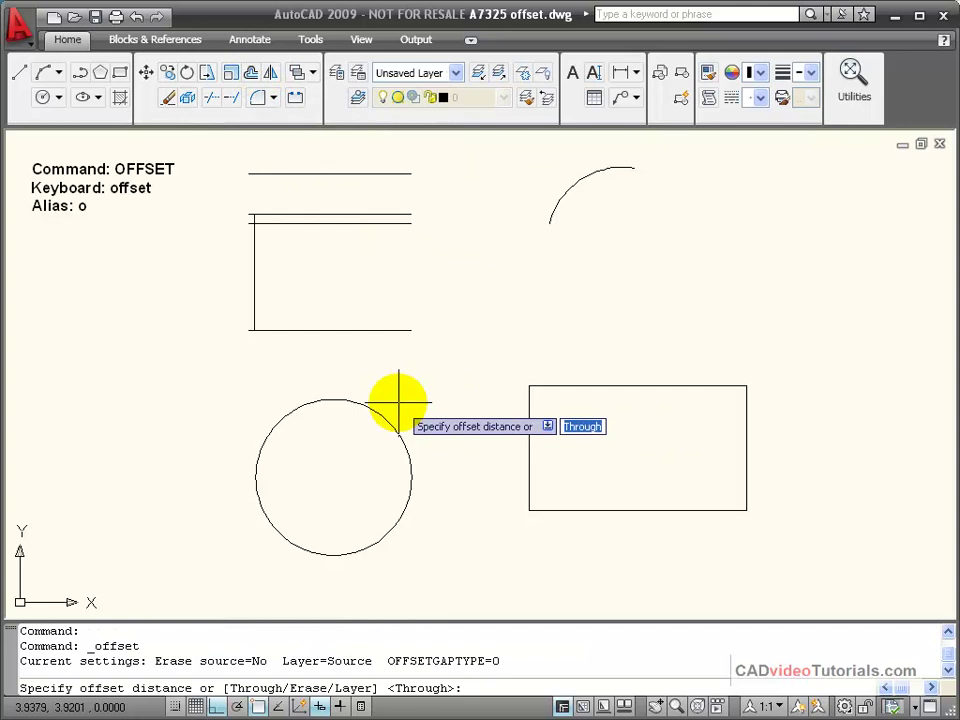
pyautogui.write('.5')
pyautogui.press('Return')
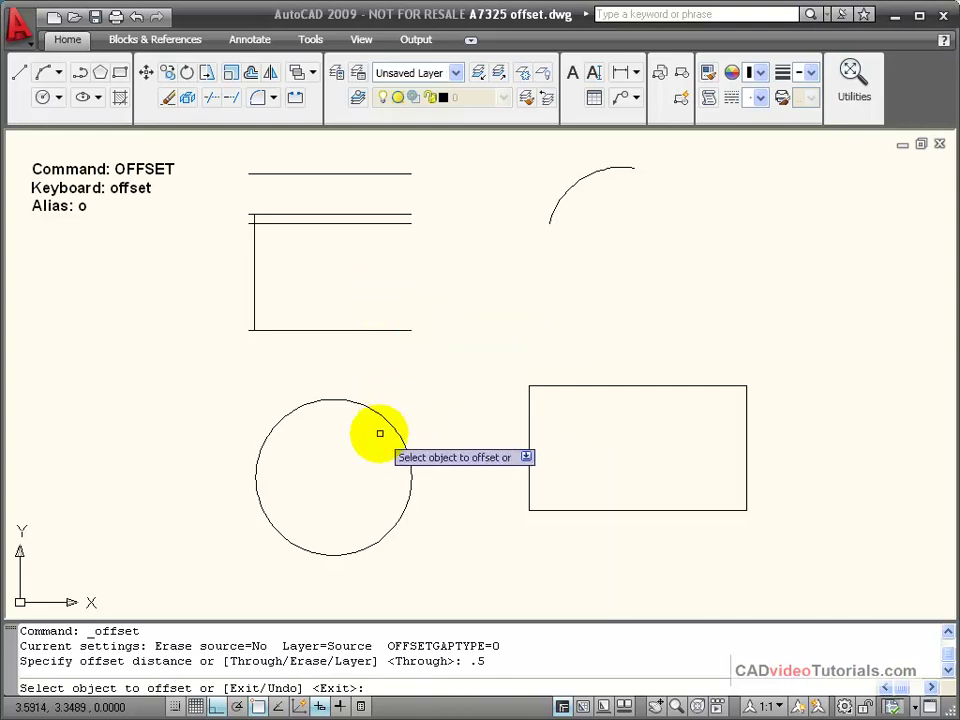
pyautogui.click(384, 420)
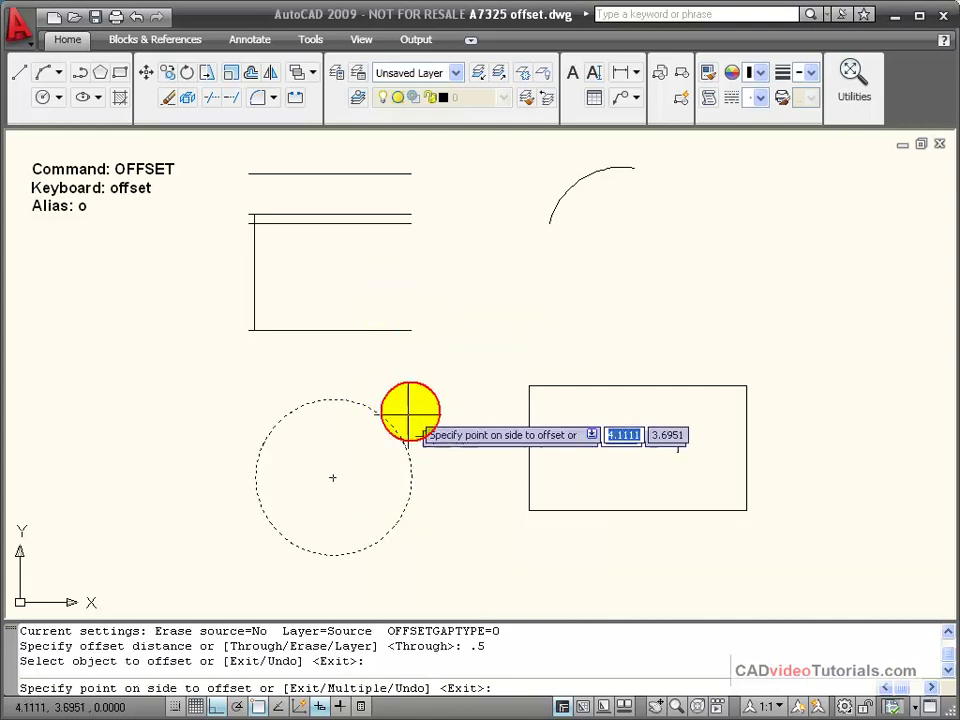
pyautogui.click(350, 455)
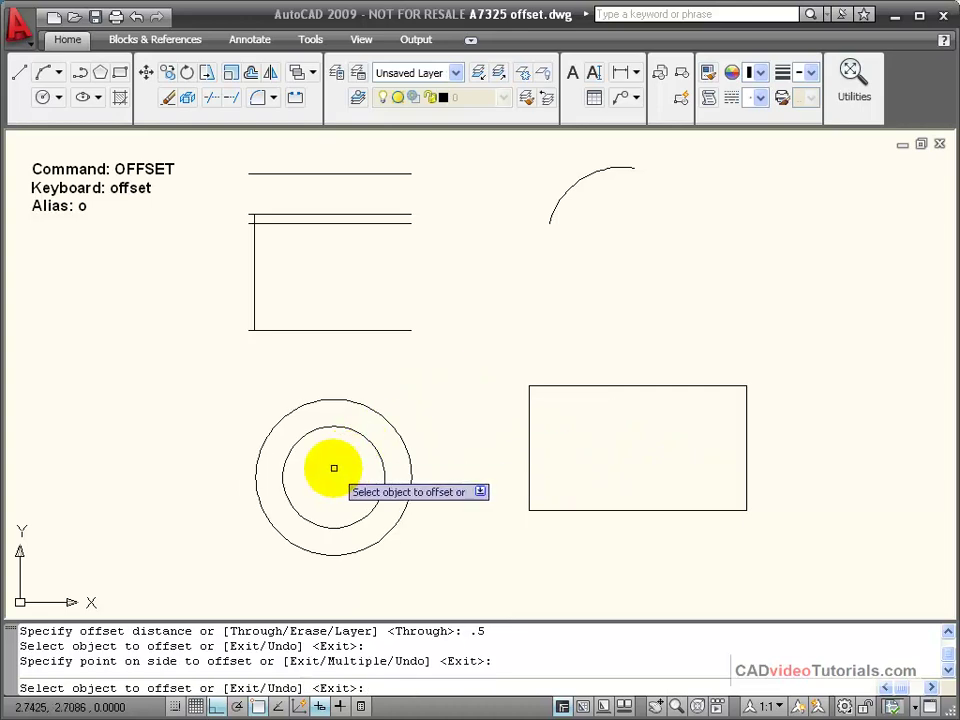
pyautogui.click(383, 415)
pyautogui.click(426, 391)
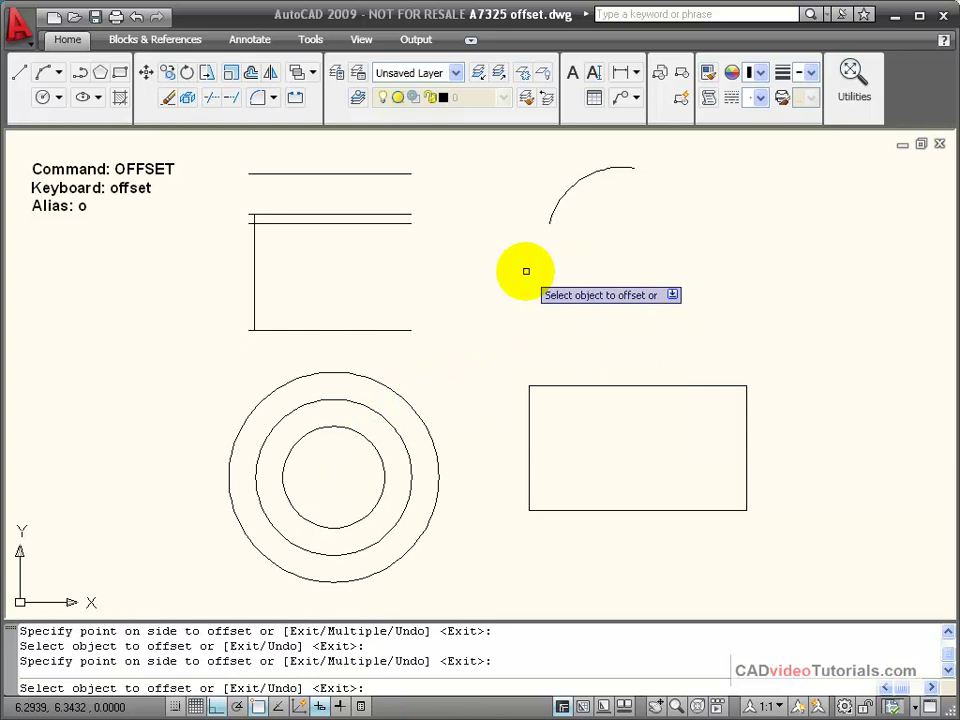
# - Offset the original arc 0.5 units to its inner side and again to its outer side
pyautogui.click(581, 177)
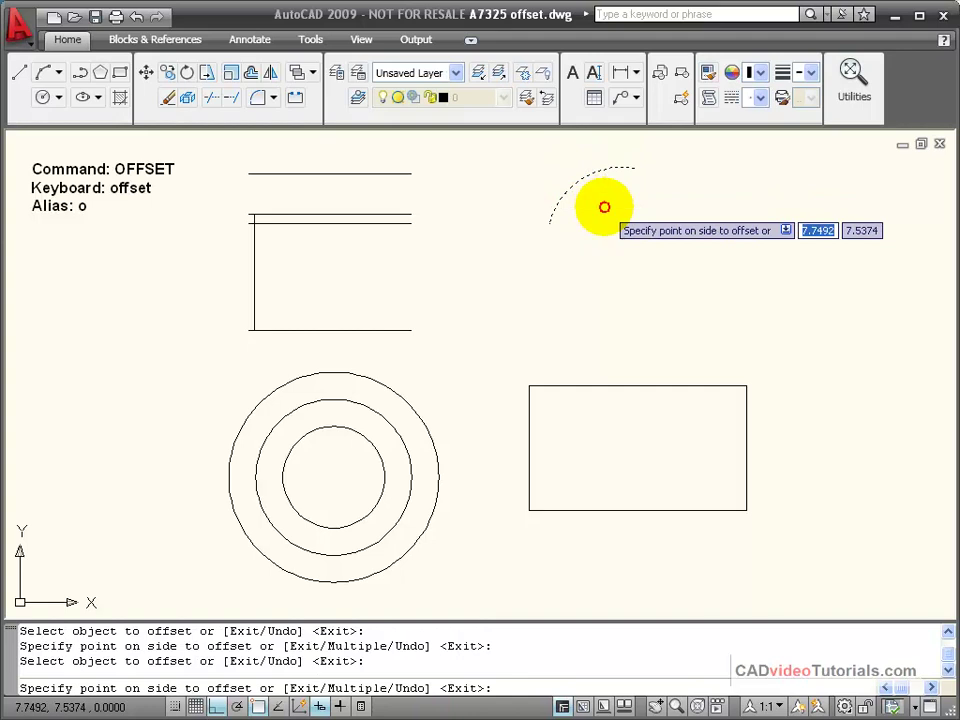
pyautogui.click(604, 207)
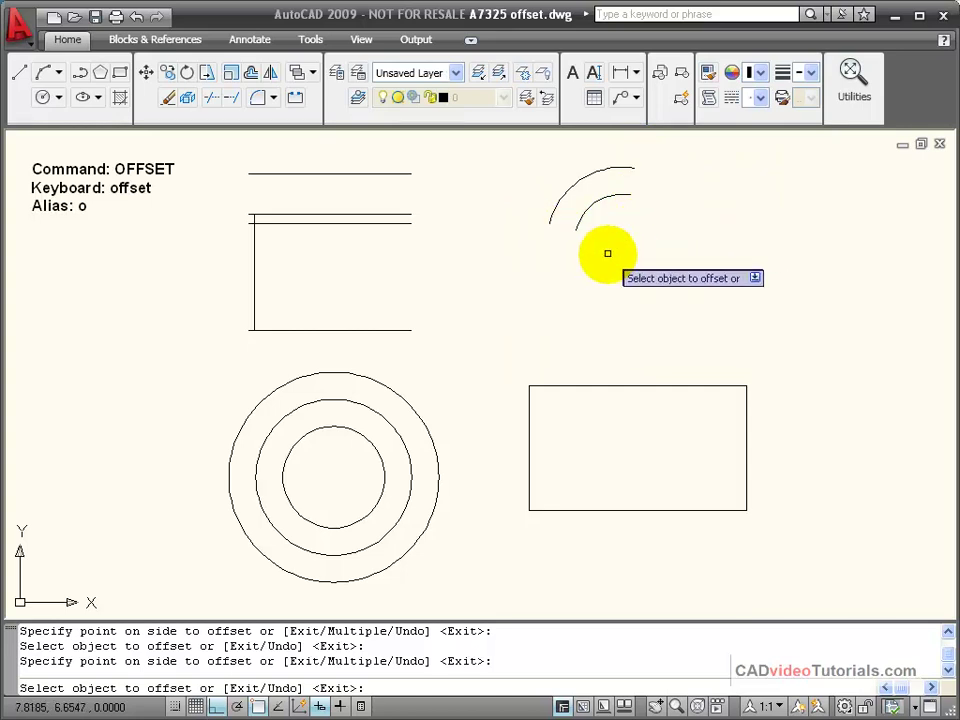
pyautogui.click(584, 177)
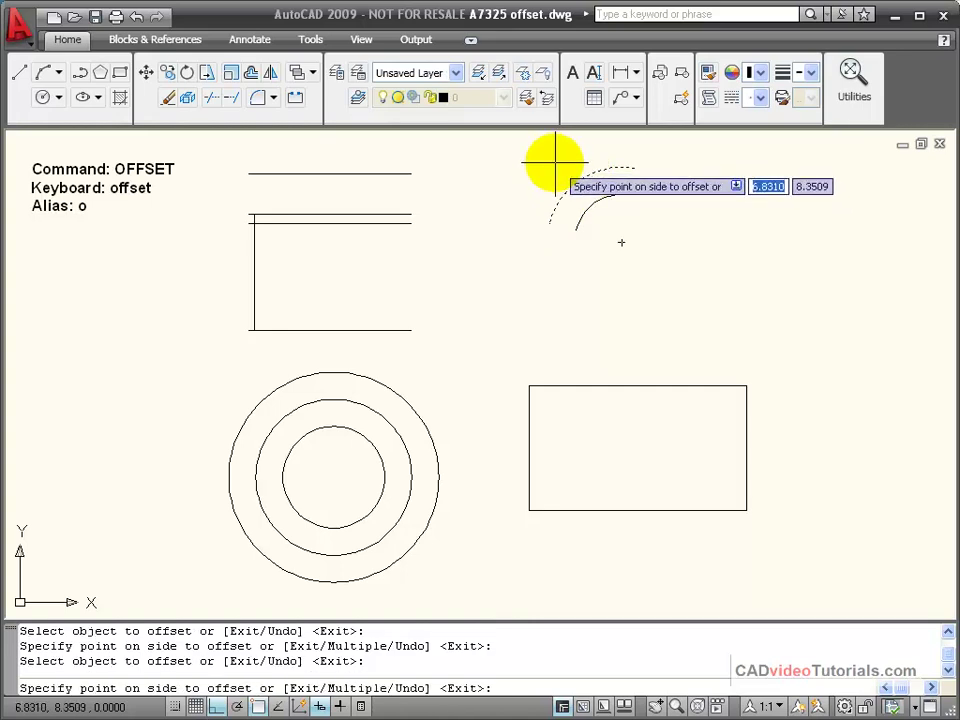
pyautogui.click(553, 162)
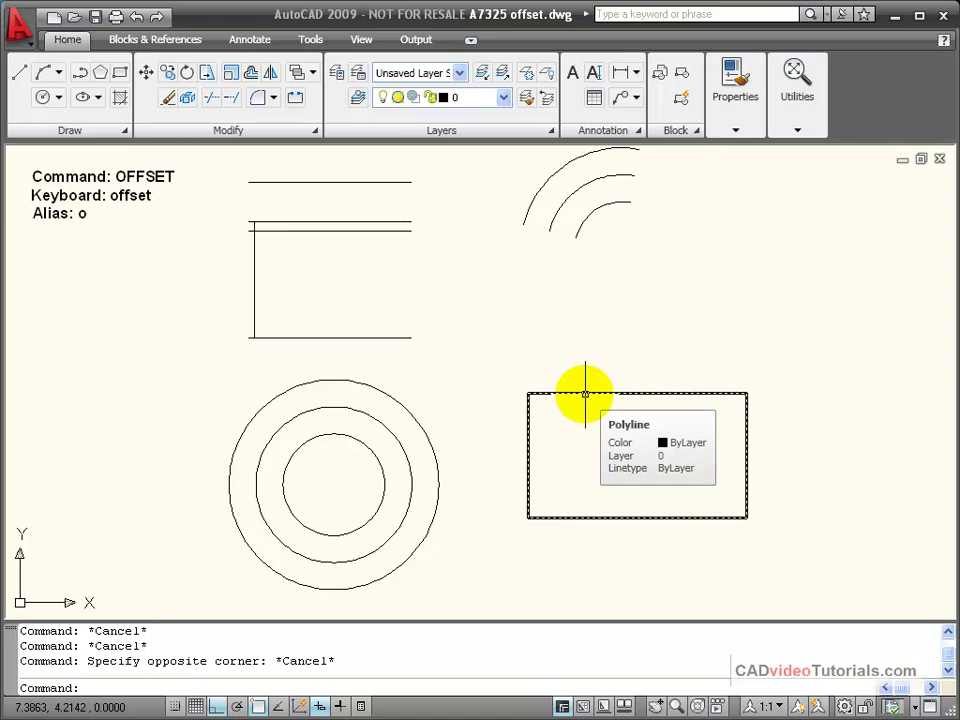
# - Offset the rectangle 0.5 units both inward and outward, and undo both offsets
pyautogui.click(251, 76)
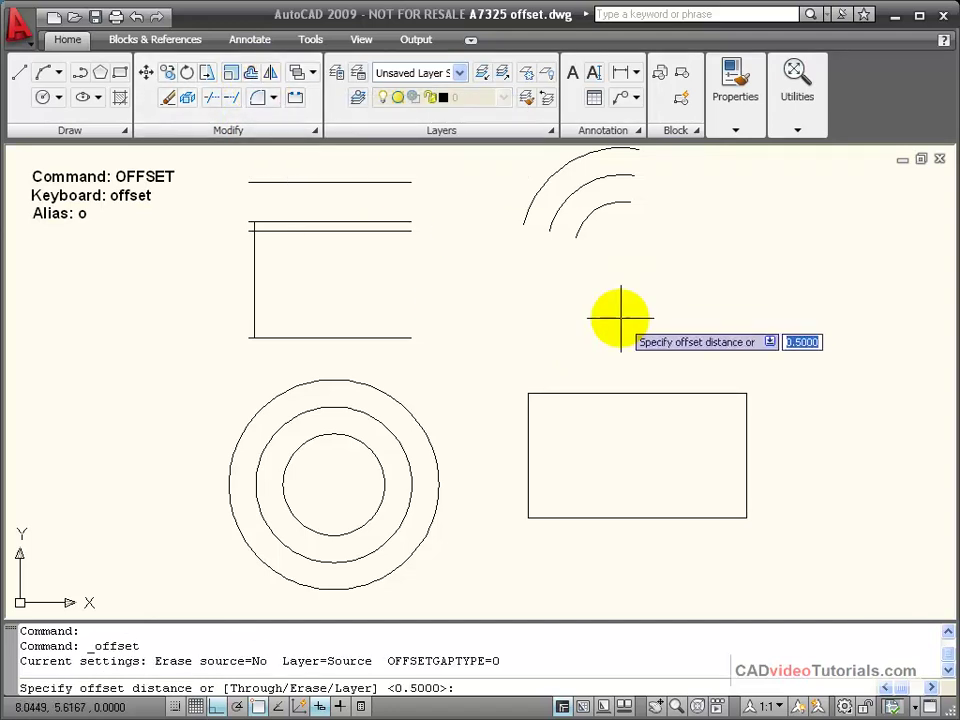
pyautogui.press('Return')
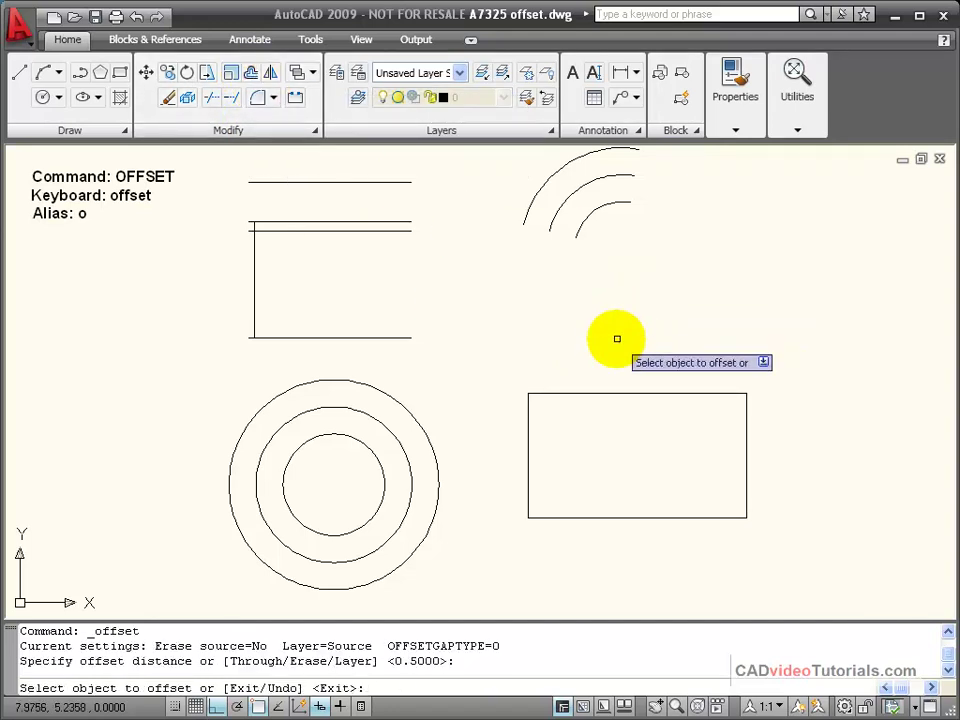
pyautogui.click(646, 393)
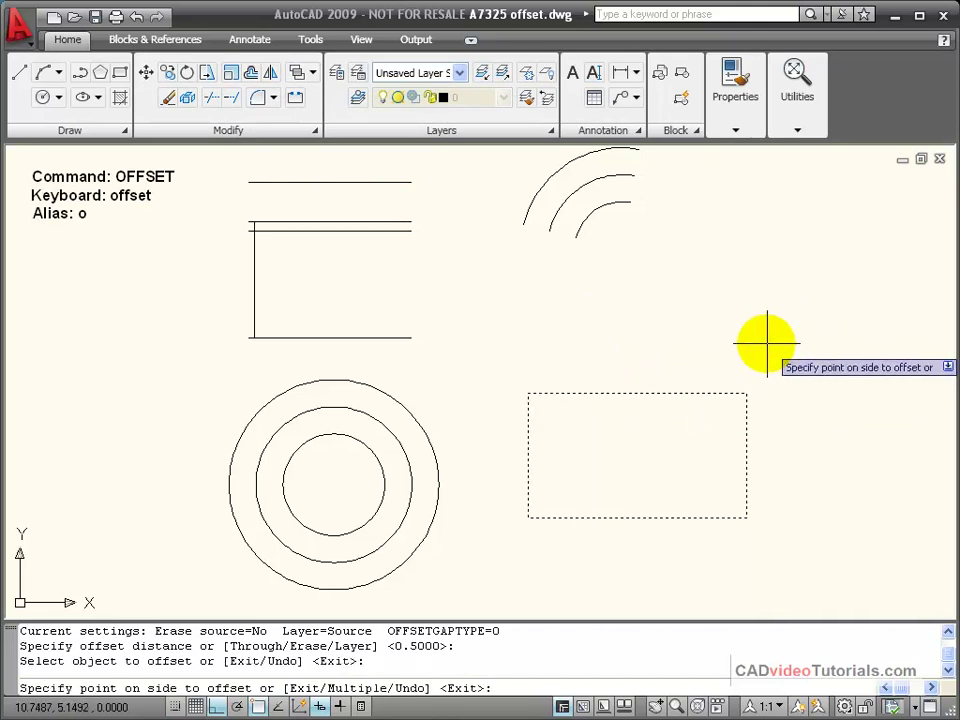
pyautogui.click(660, 431)
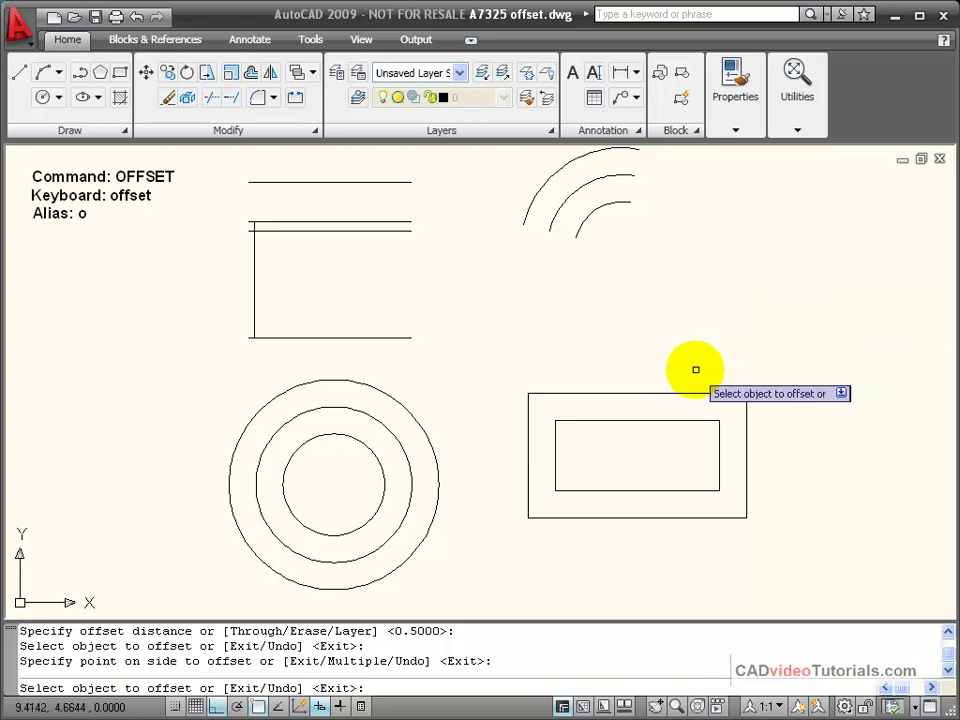
pyautogui.click(655, 396)
pyautogui.click(664, 369)
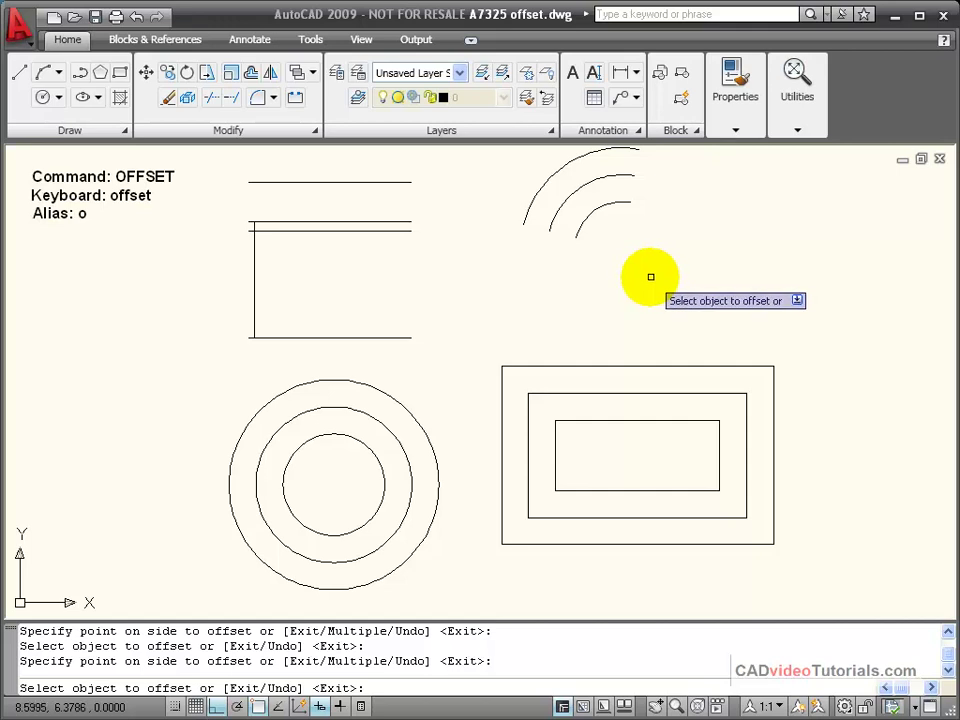
pyautogui.press('Return')
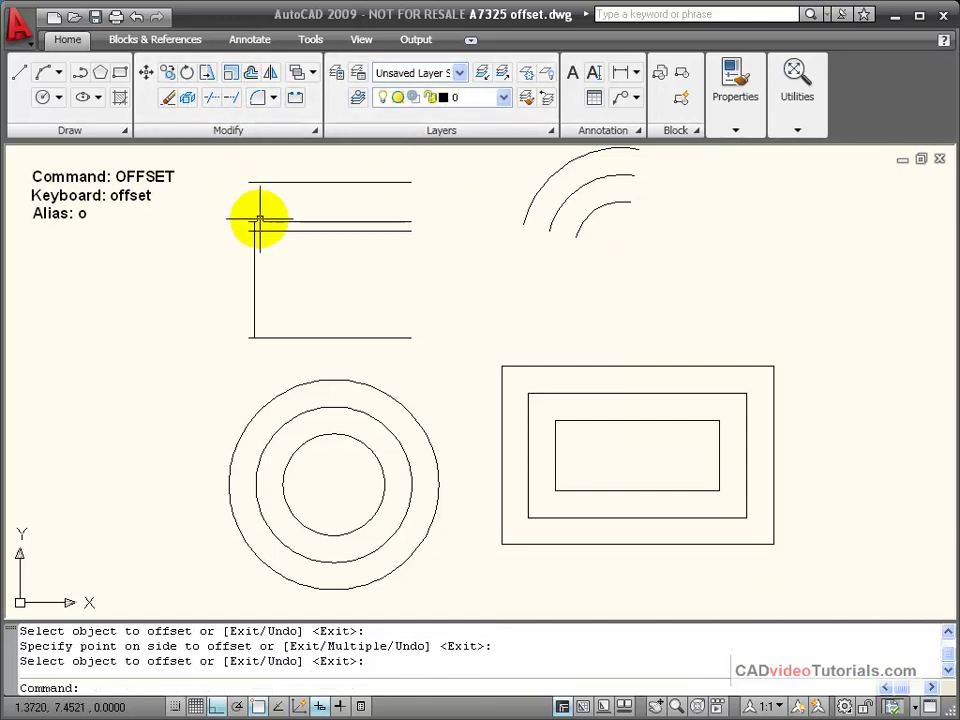
pyautogui.click(136, 18)
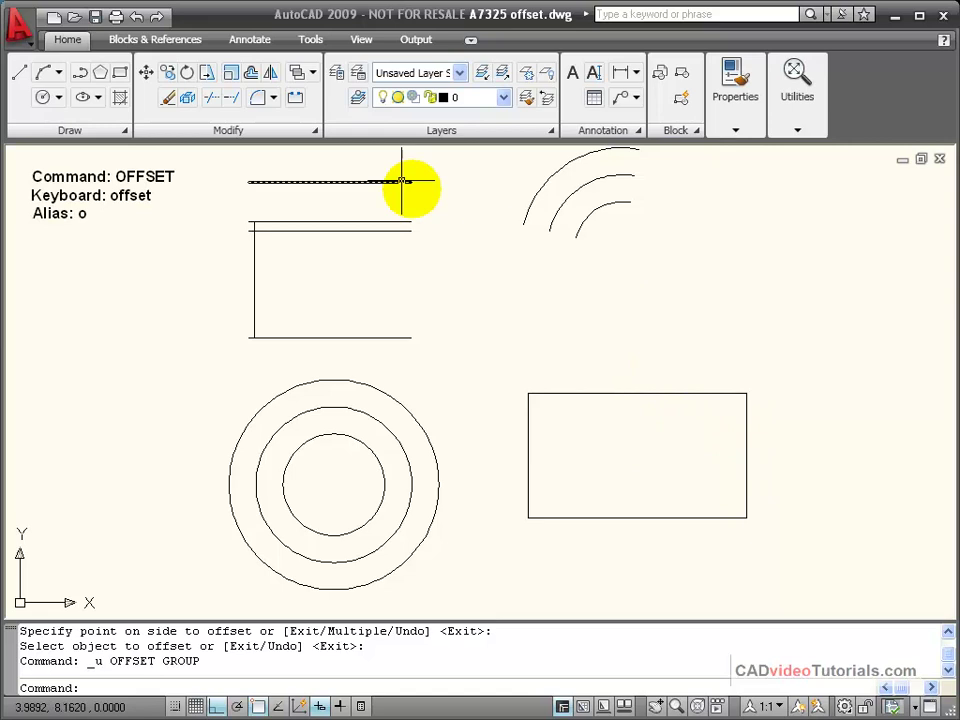
# - Explode the rectangle into separate line segments
pyautogui.click(186, 97)
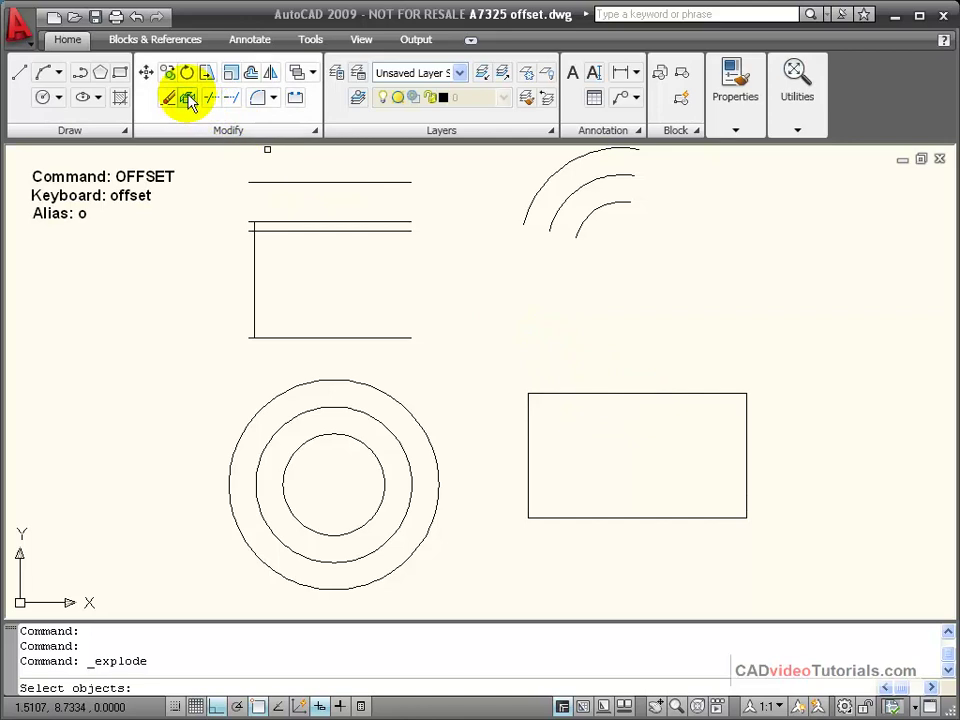
pyautogui.click(614, 395)
pyautogui.press('Return')
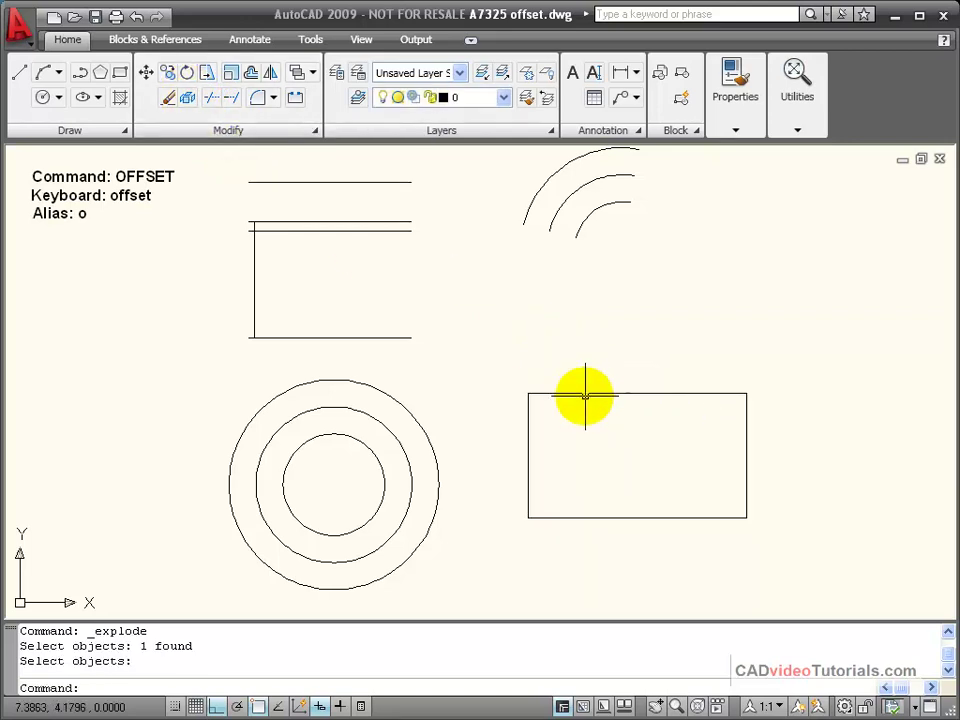
# - Offset the exploded rectangle's upper edge and right-hand edge 0.5 units toward the inside
pyautogui.click(251, 76)
pyautogui.press('Return')
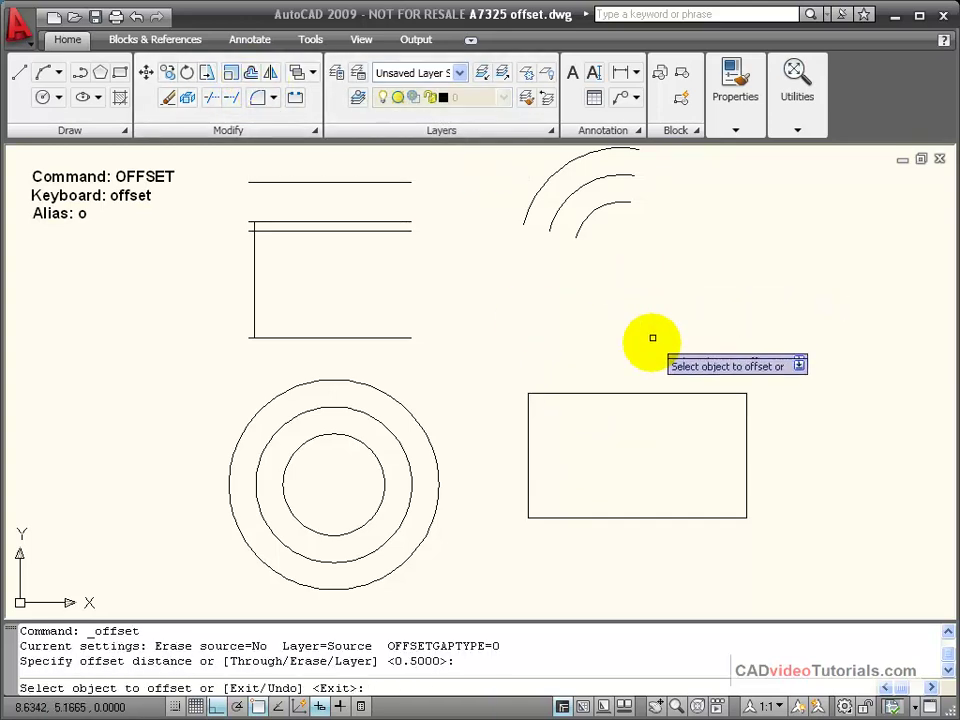
pyautogui.click(651, 392)
pyautogui.click(656, 408)
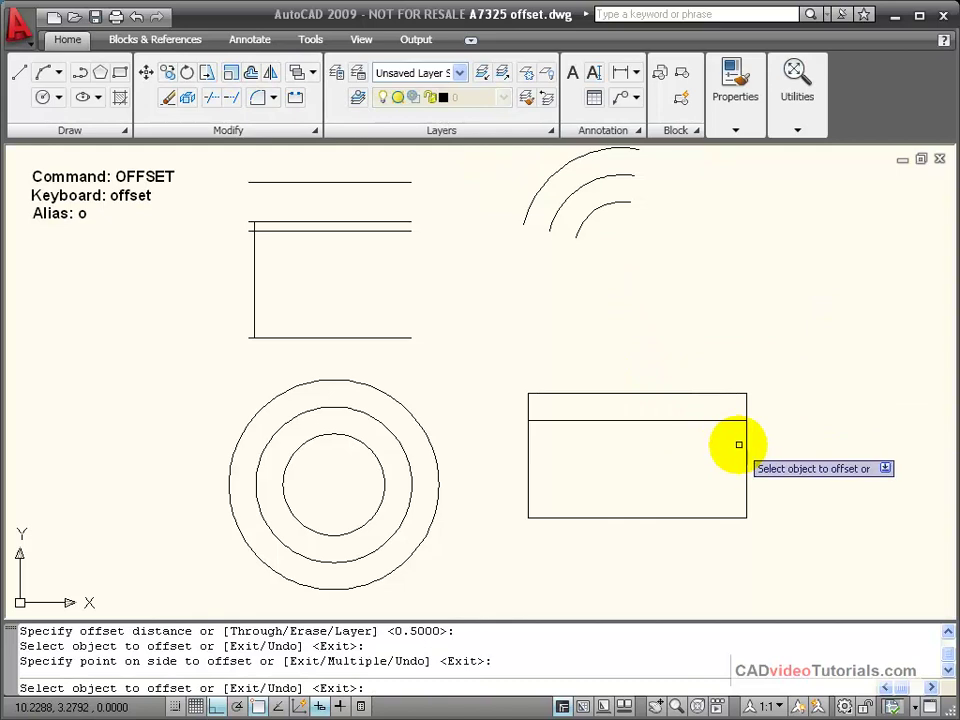
pyautogui.click(746, 438)
pyautogui.click(729, 435)
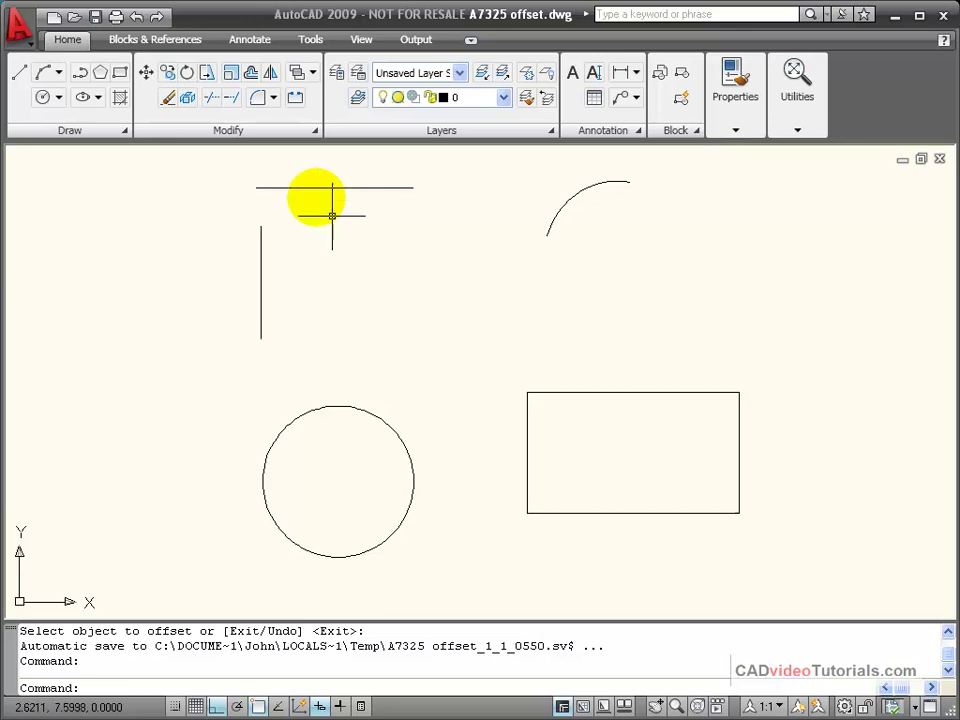
# - Start an Offset with its Erase option set to Yes so source objects are removed after offsetting
pyautogui.click(252, 74)
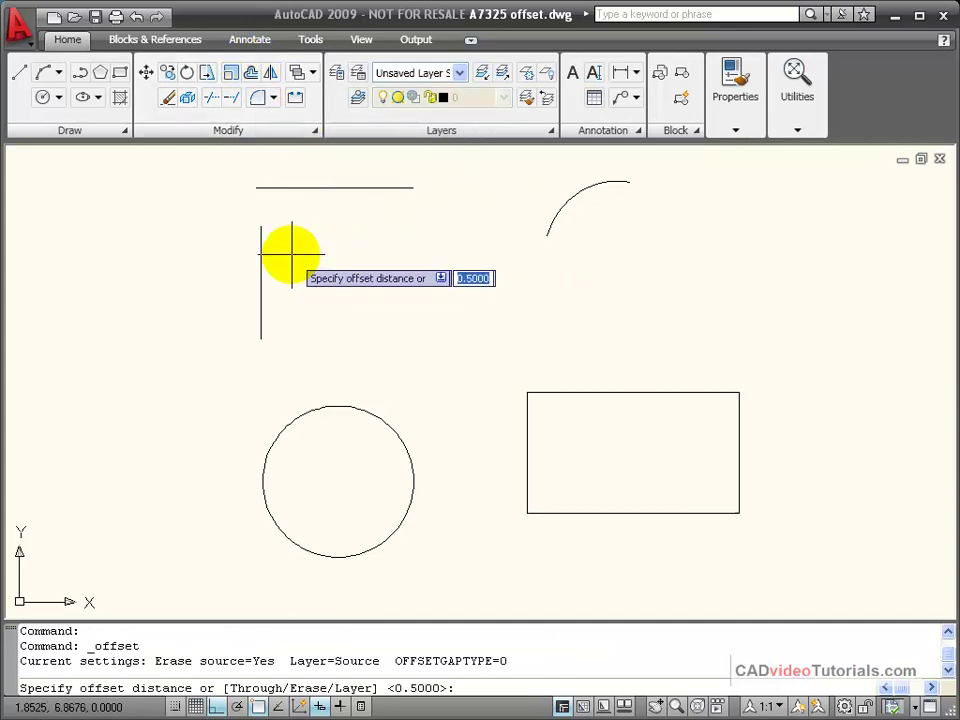
pyautogui.rightClick(386, 240)
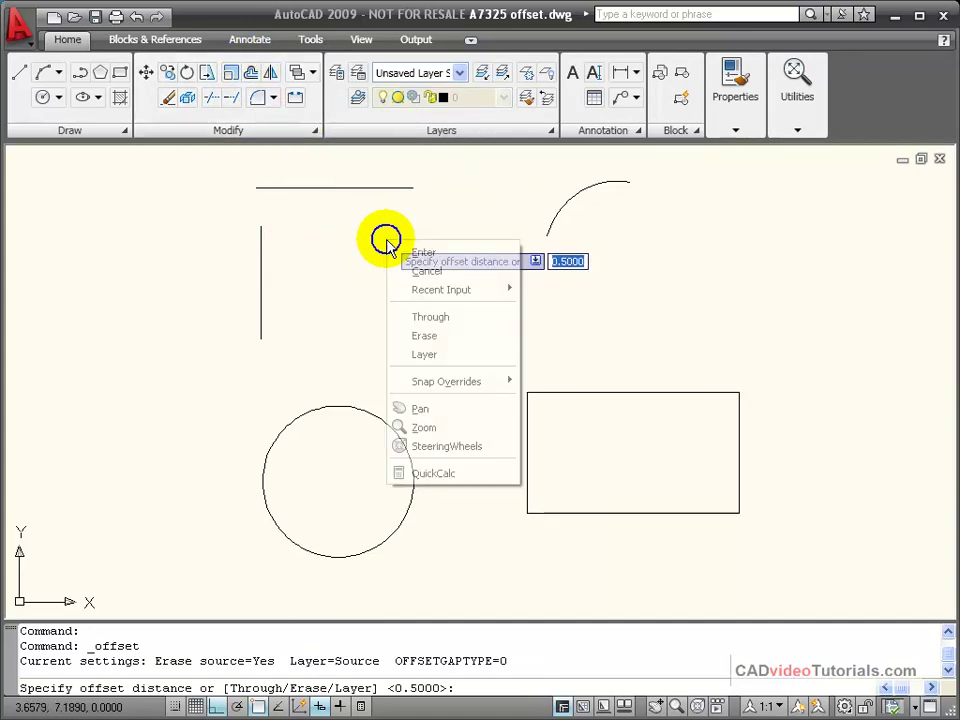
pyautogui.click(465, 337)
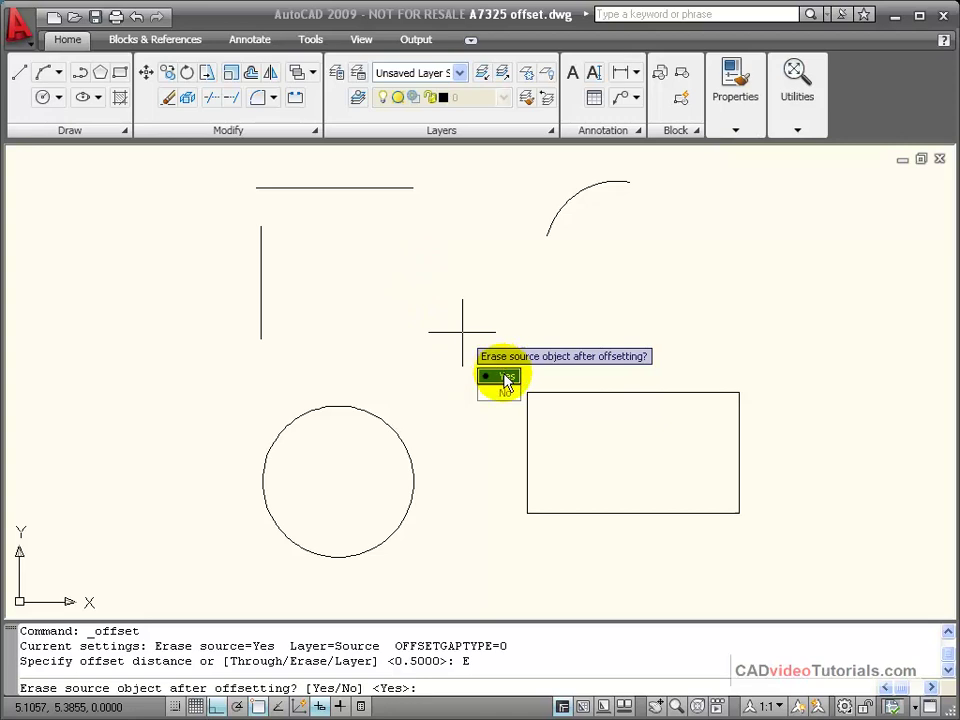
pyautogui.click(506, 377)
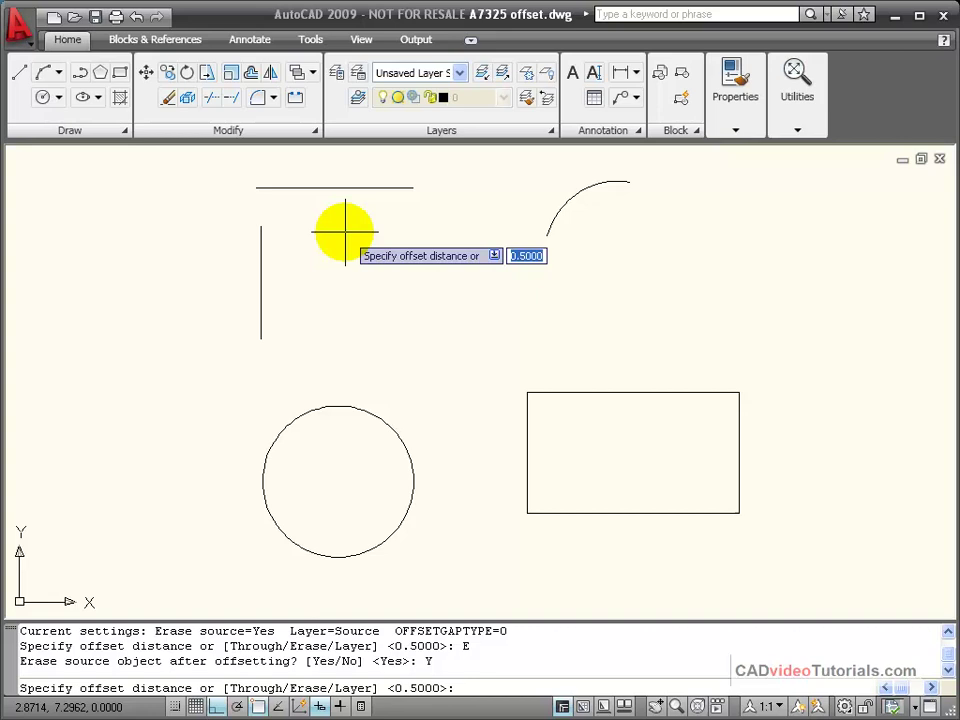
# - Offset the vertical line 1 unit to its right side and the rectangle 1 unit inward
pyautogui.write('1')
pyautogui.press('Return')
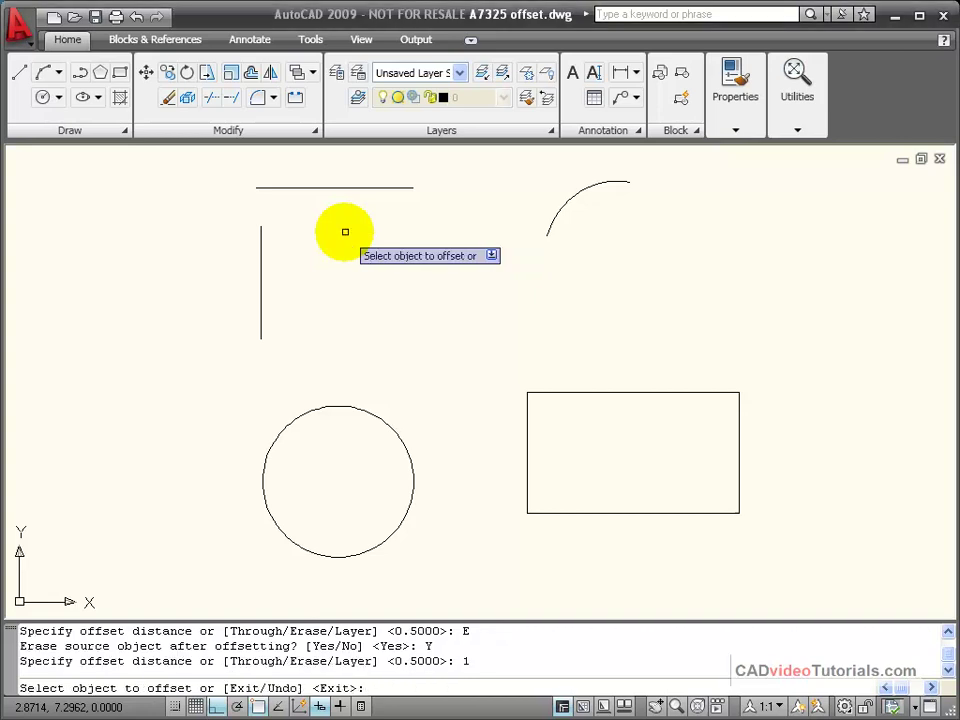
pyautogui.click(261, 238)
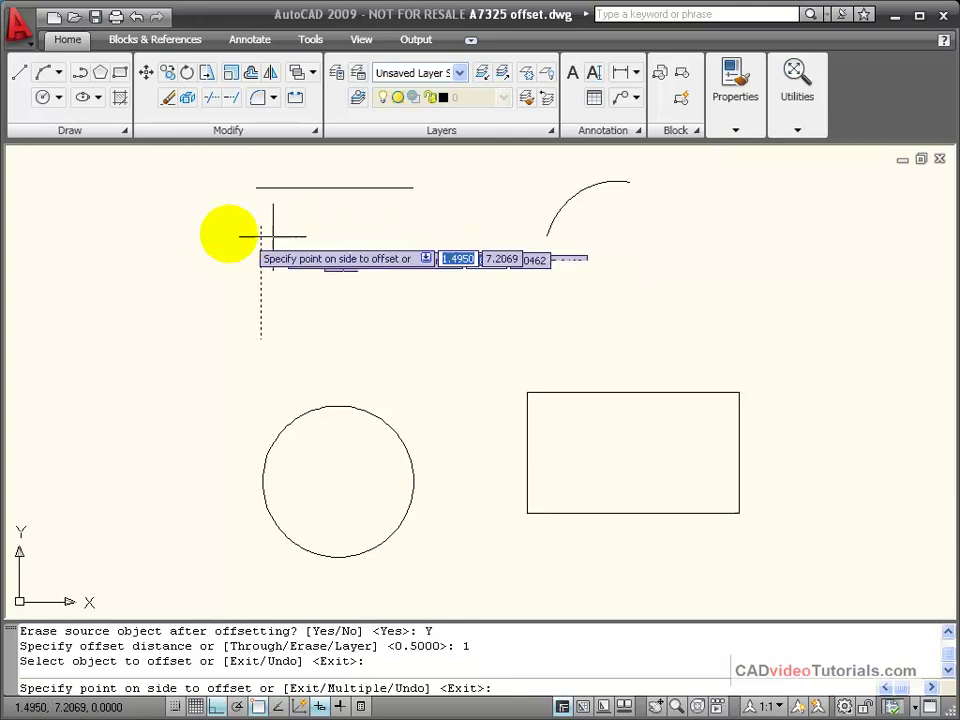
pyautogui.click(397, 254)
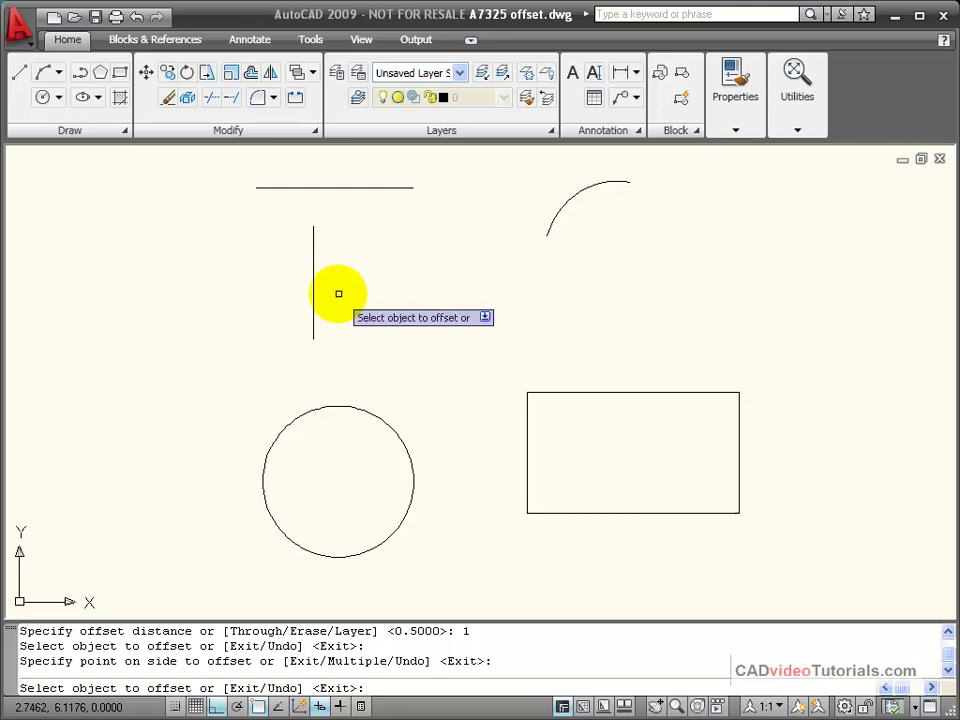
pyautogui.click(589, 392)
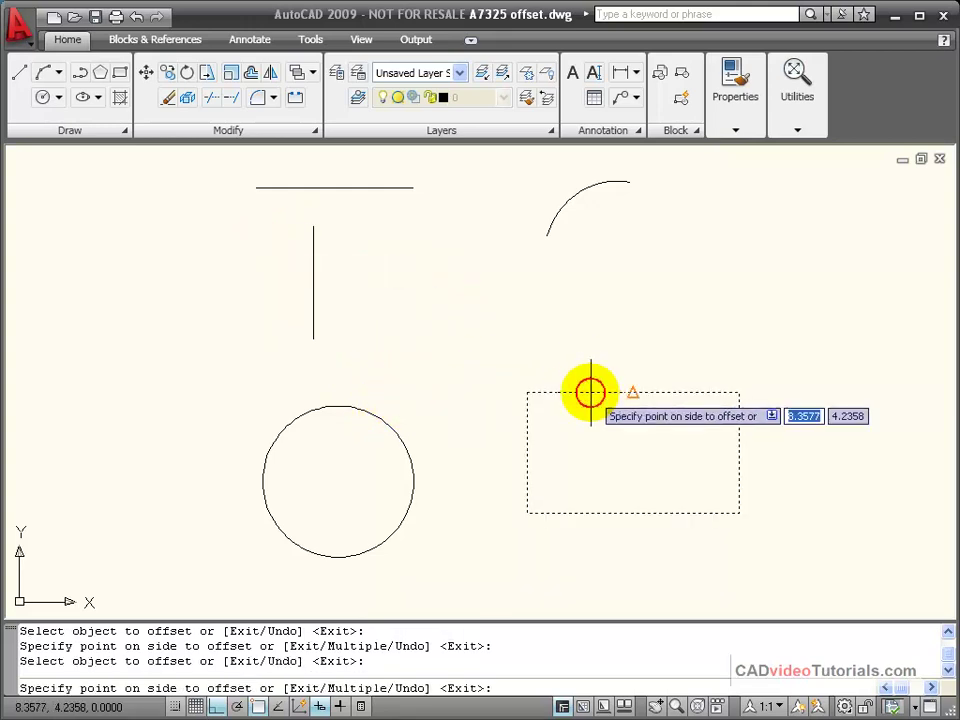
pyautogui.click(620, 440)
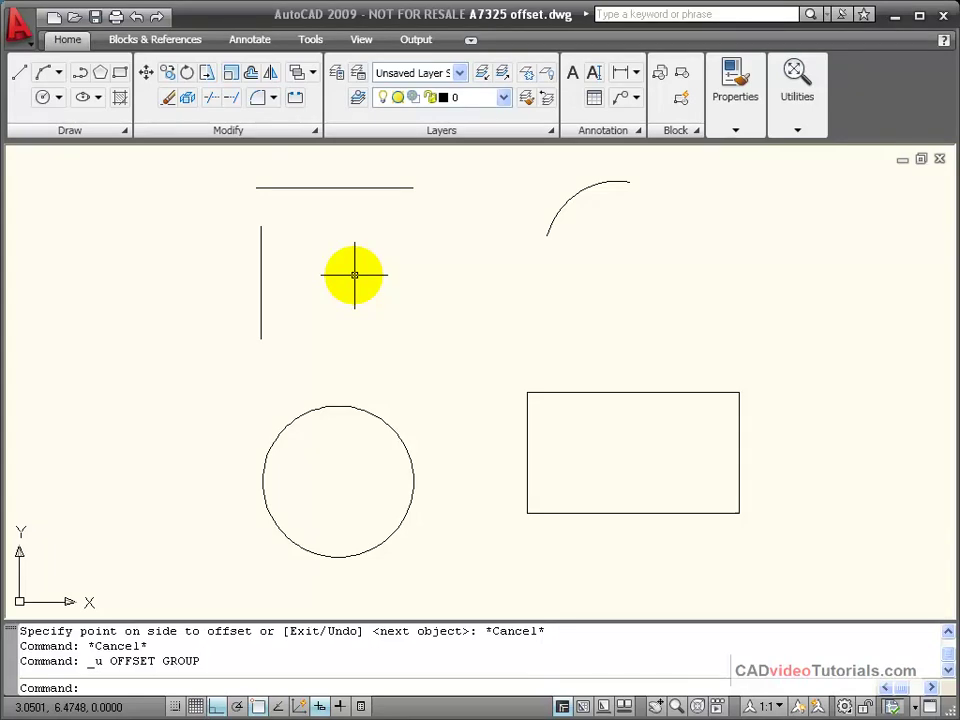
# - Offset the vertical line with a 0.25 distance and the Multiple option, placing six successive copies on its right side
pyautogui.click(251, 75)
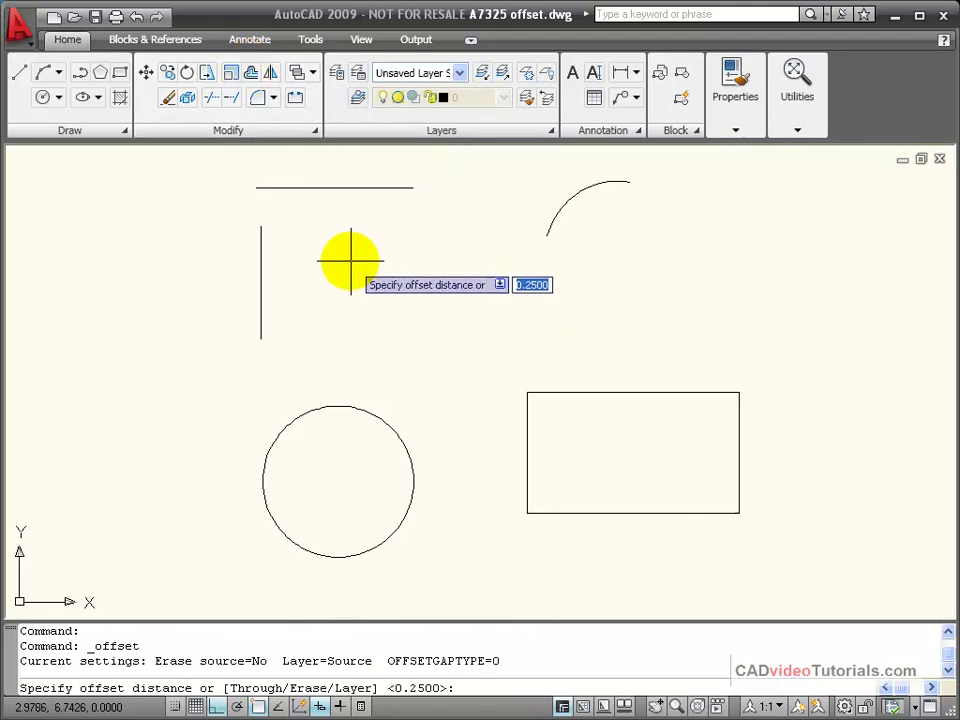
pyautogui.press('Return')
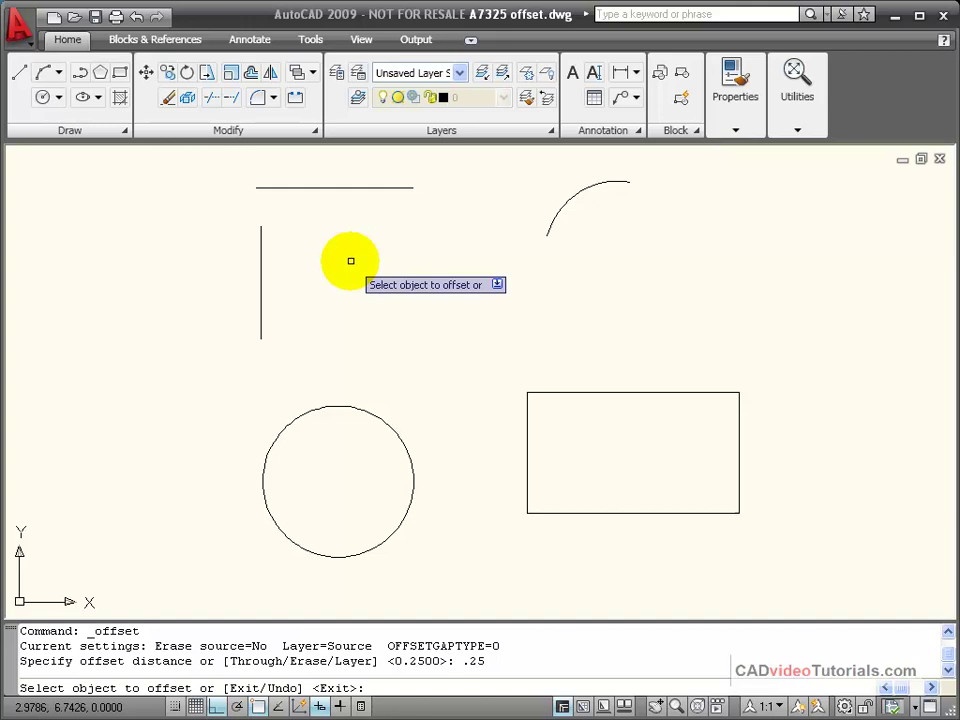
pyautogui.click(261, 264)
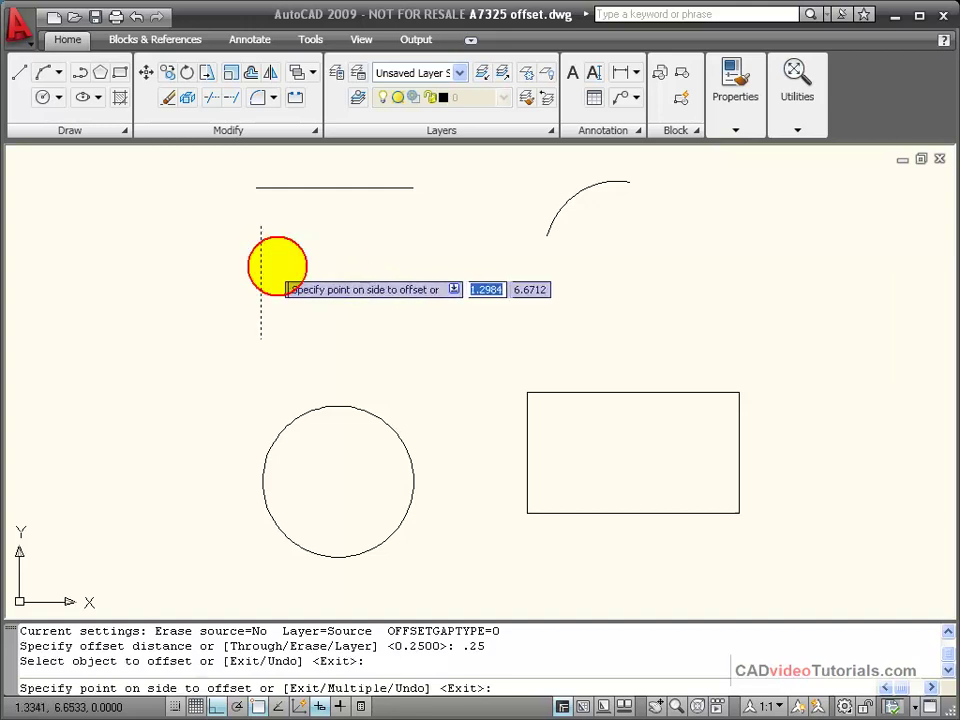
pyautogui.rightClick(355, 242)
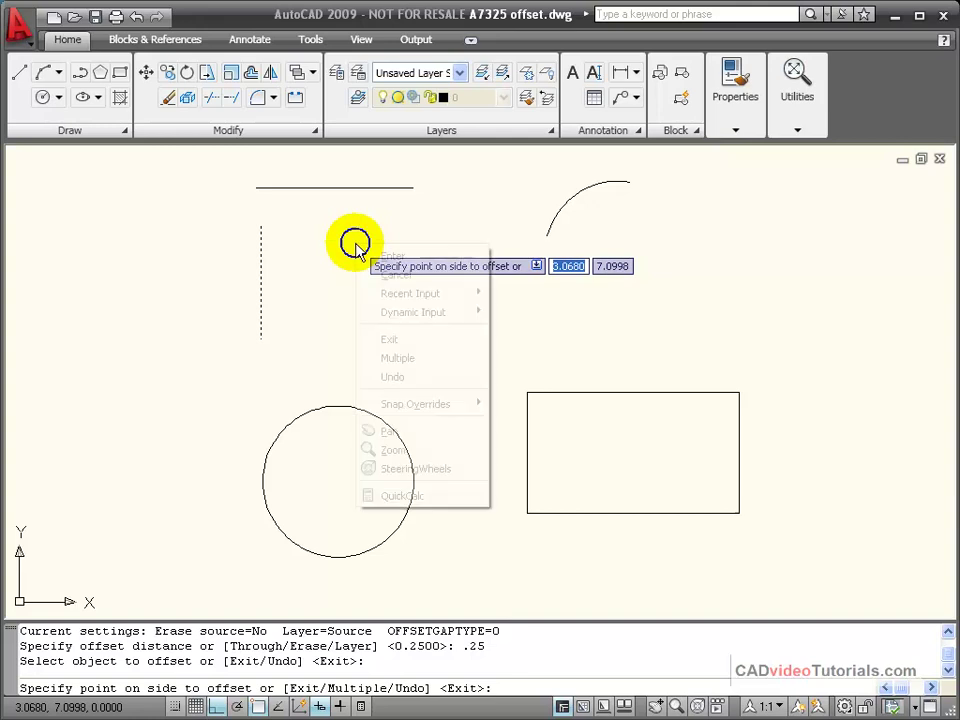
pyautogui.click(436, 360)
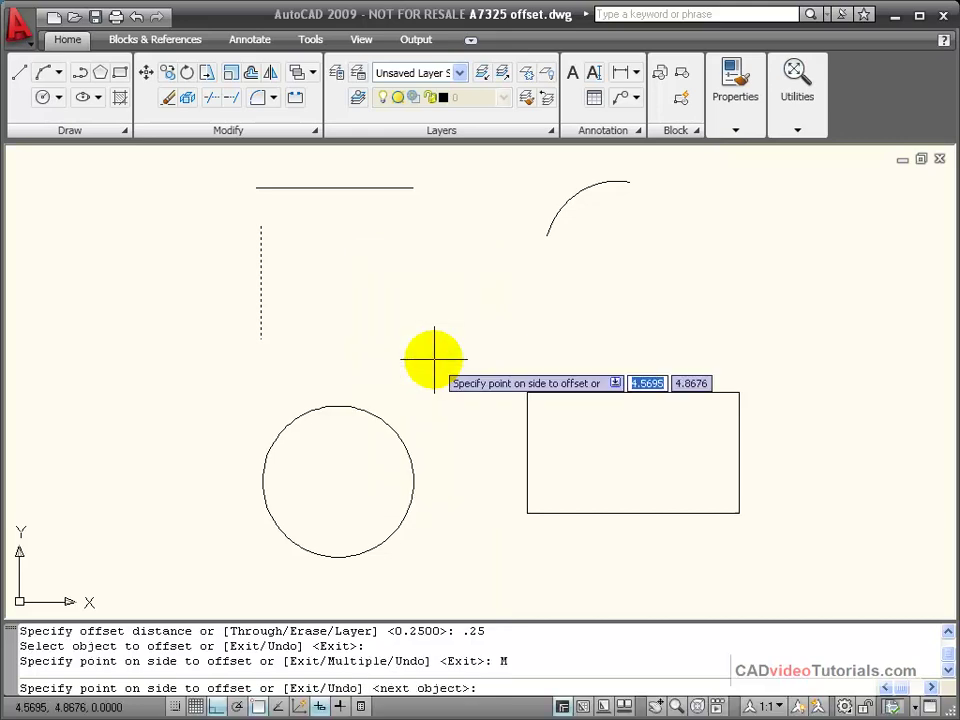
pyautogui.click(291, 274)
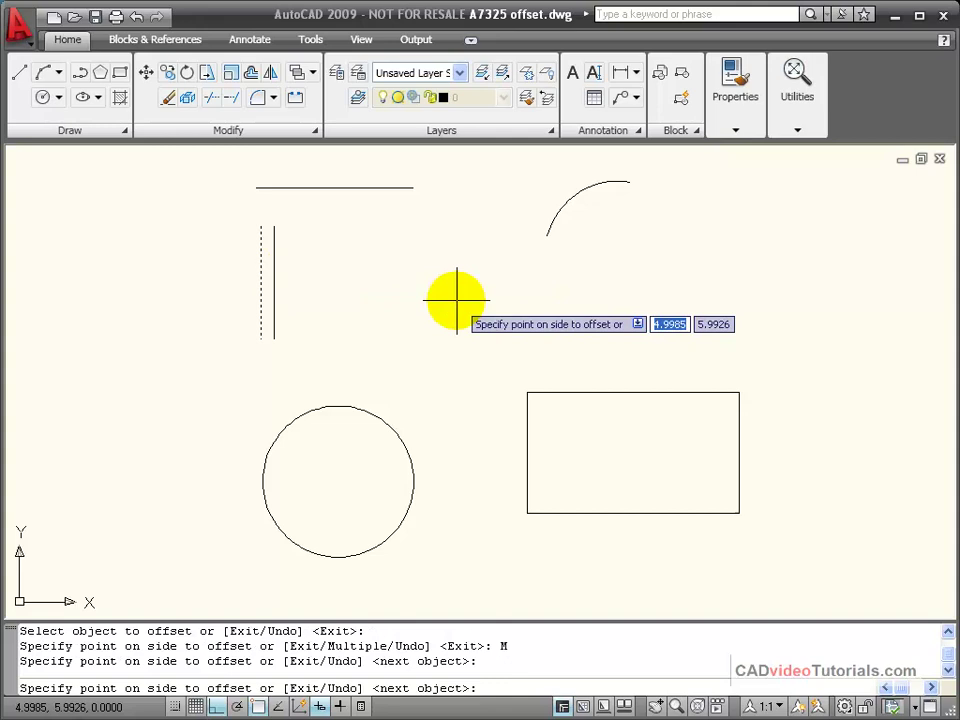
pyautogui.click(303, 273)
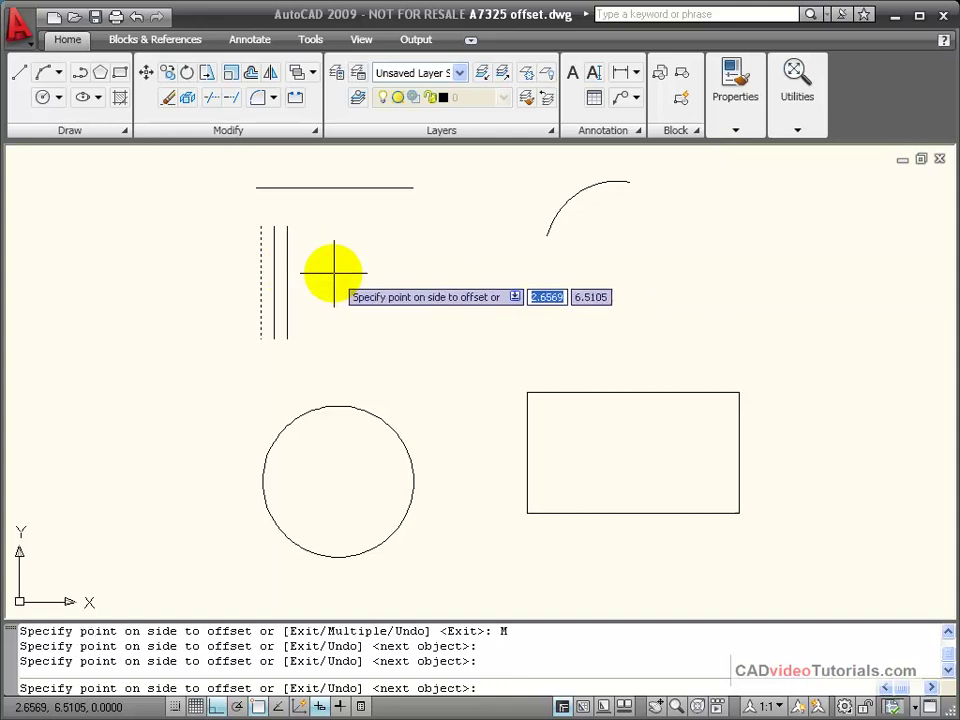
pyautogui.click(345, 272)
pyautogui.click(366, 272)
pyautogui.click(392, 274)
pyautogui.click(399, 277)
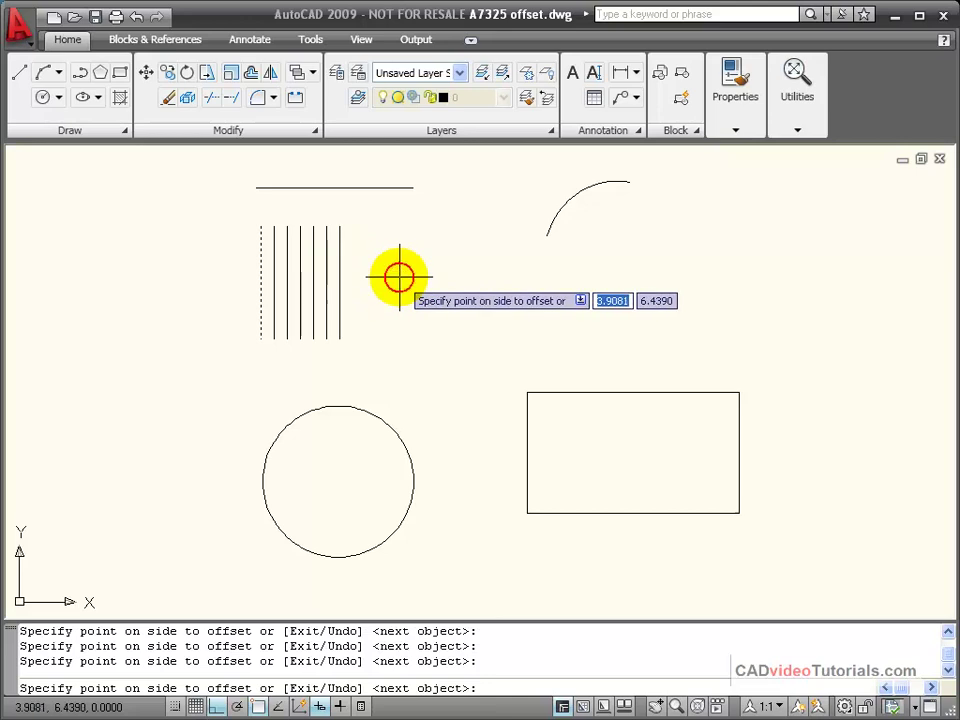
# - Add three successive copies of the vertical line at 0.25 spacing on its left side
pyautogui.click(191, 259)
pyautogui.click(171, 259)
pyautogui.click(171, 260)
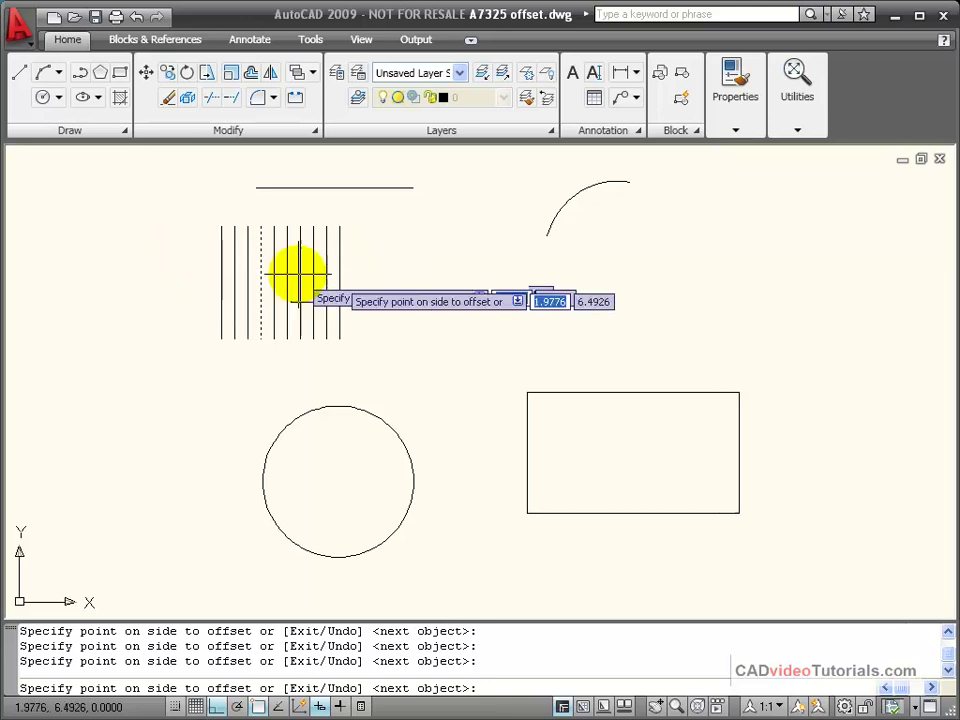
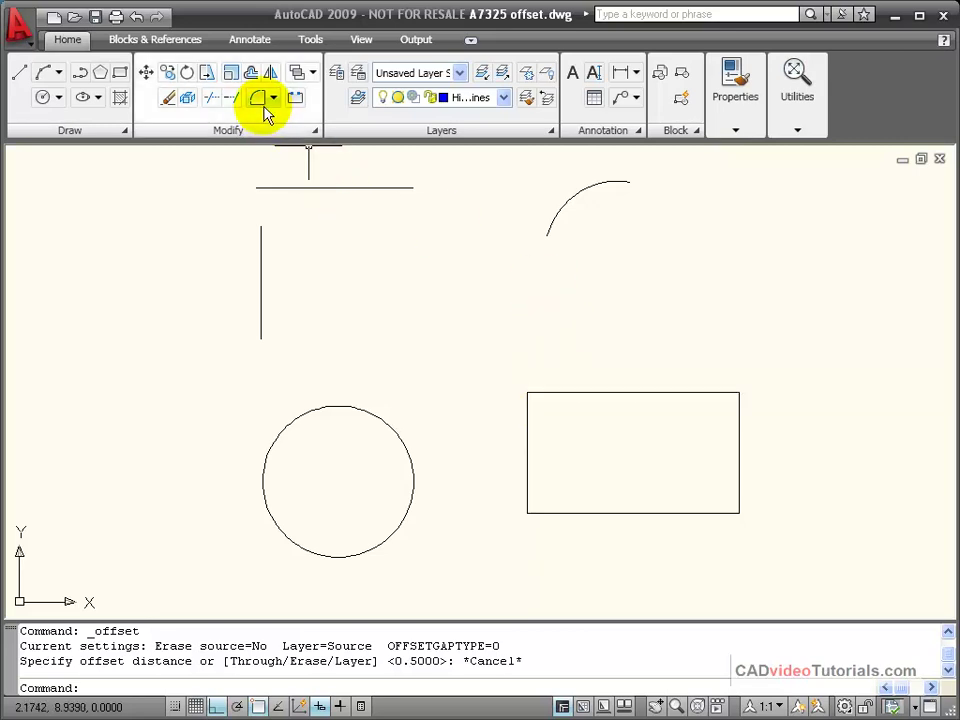
# - Start an Offset with its Layer option set to Current so the copies go on the current layer
pyautogui.click(251, 75)
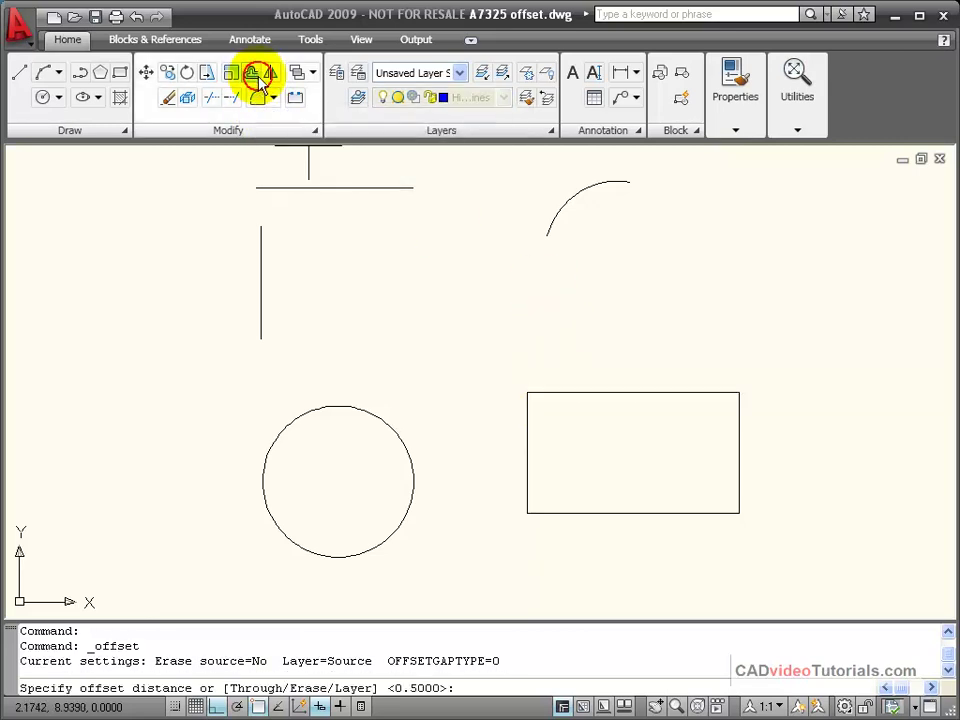
pyautogui.rightClick(458, 312)
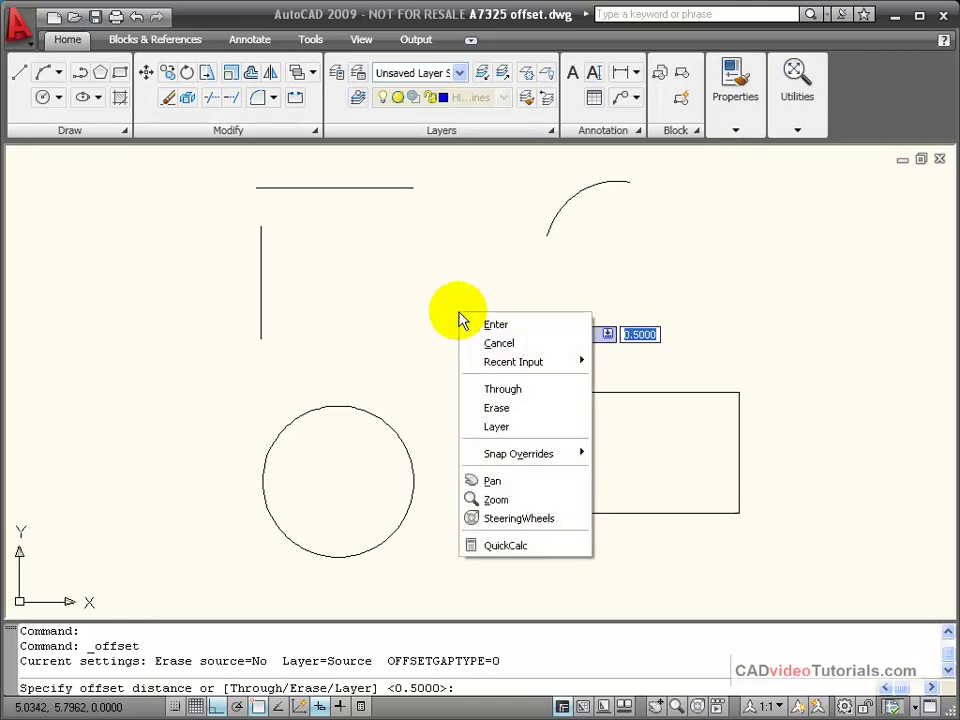
pyautogui.click(553, 428)
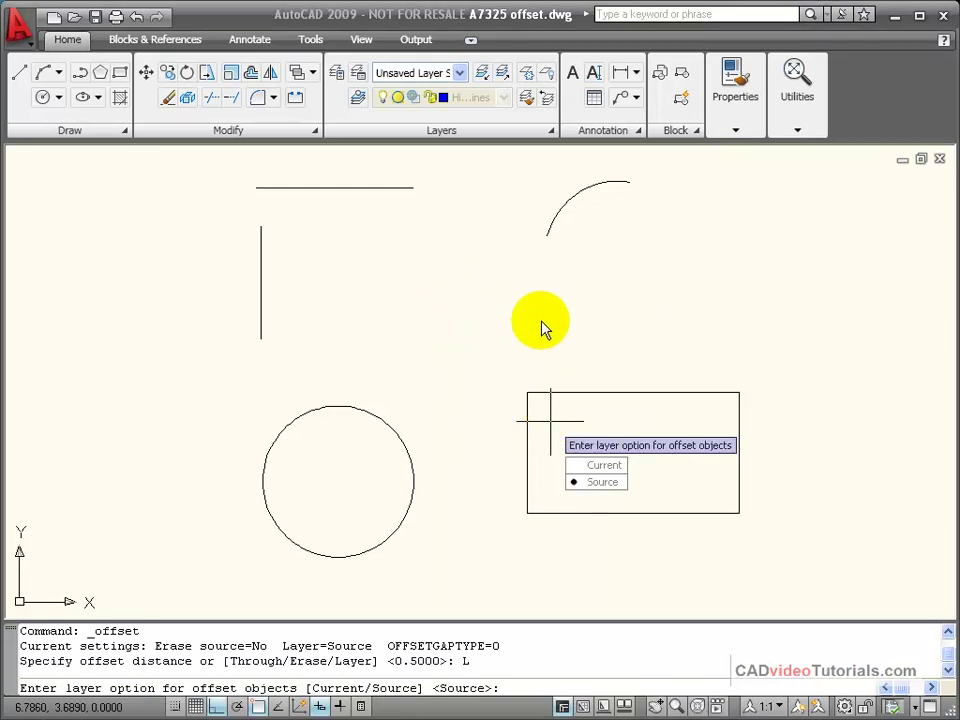
pyautogui.click(592, 466)
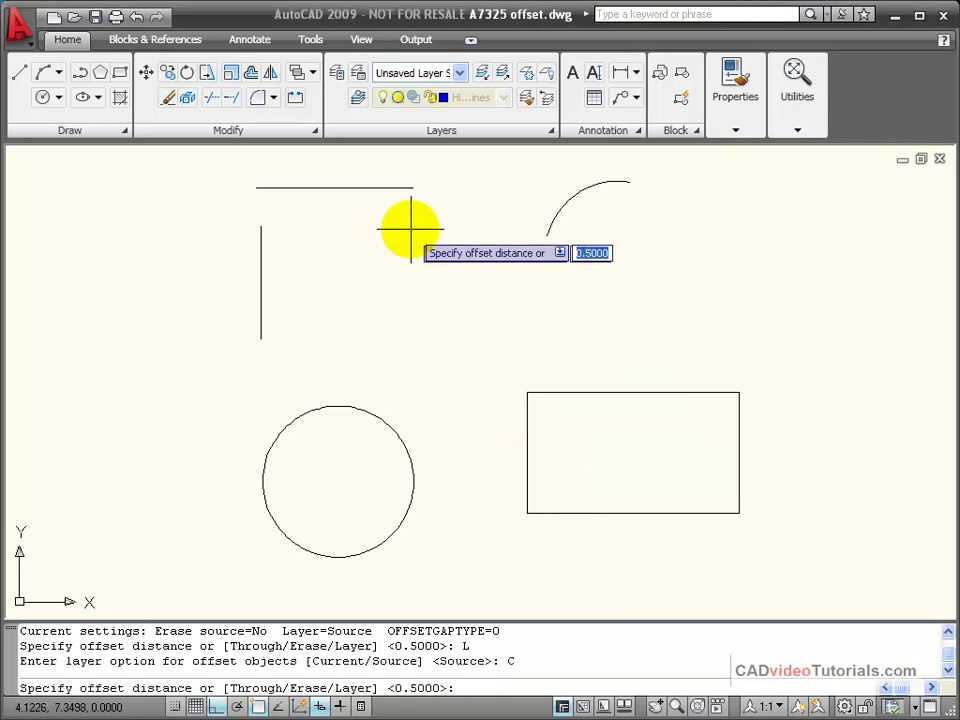
# - Accept the default offset distance, exit Offset without selecting an object, and check the current layer in the layer list
pyautogui.press('Return')
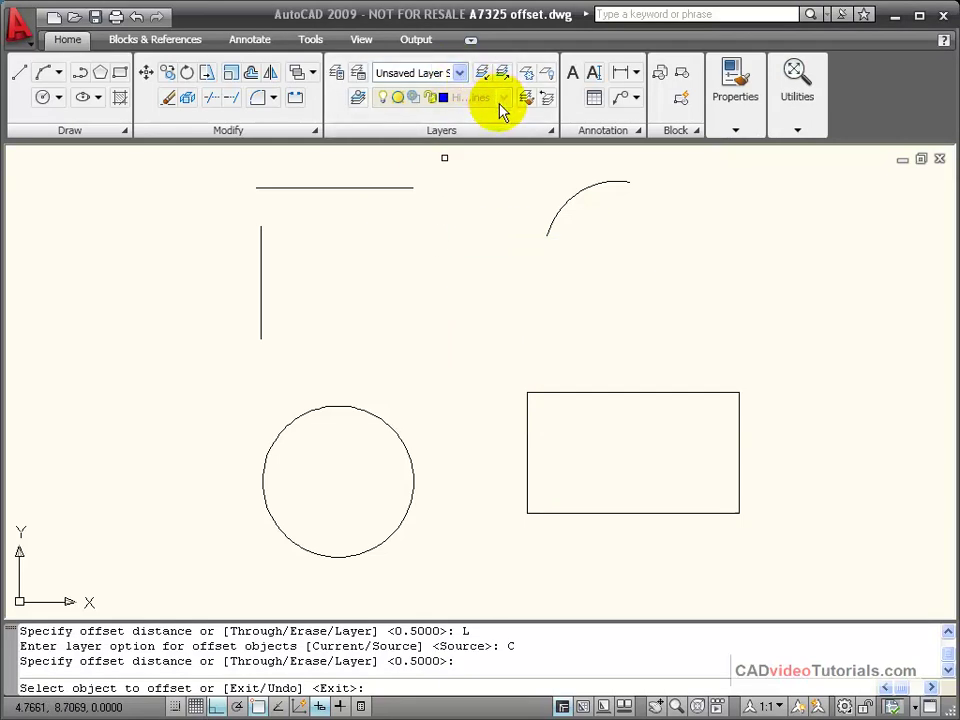
pyautogui.press('Return')
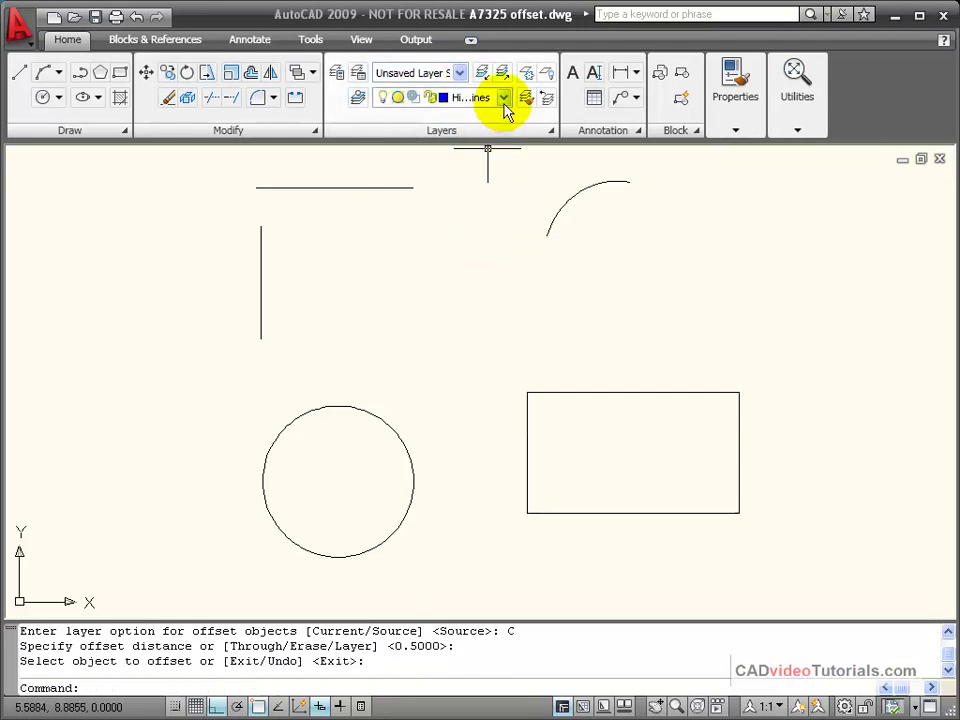
pyautogui.click(503, 99)
pyautogui.click(505, 140)
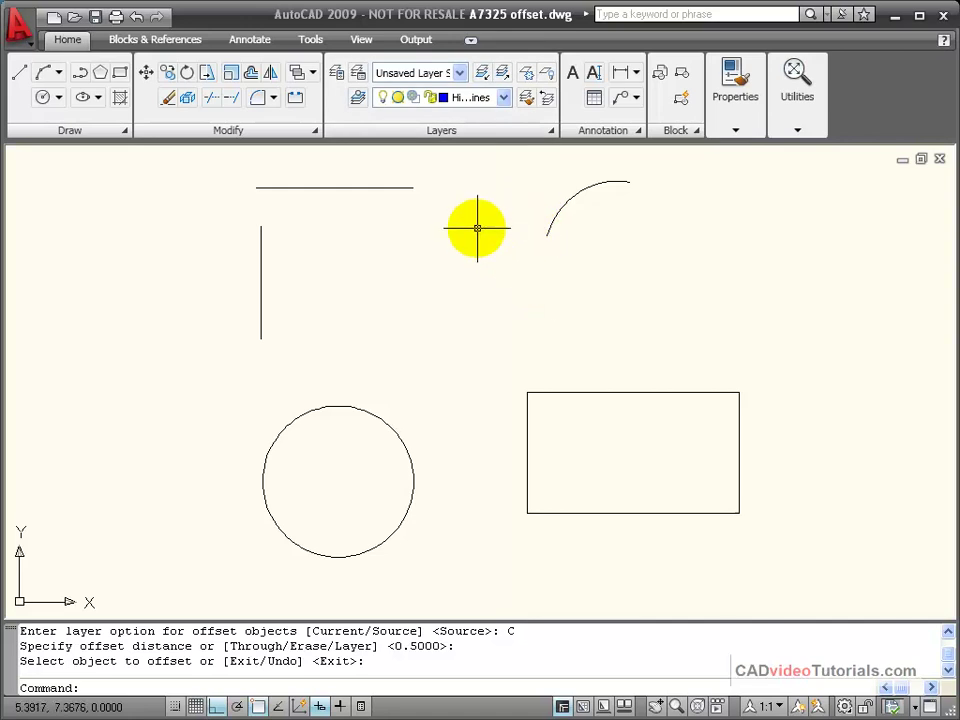
# - Offset the rectangle's left and right edges 0.5 inward onto the current hidden-lines layer
pyautogui.click(252, 74)
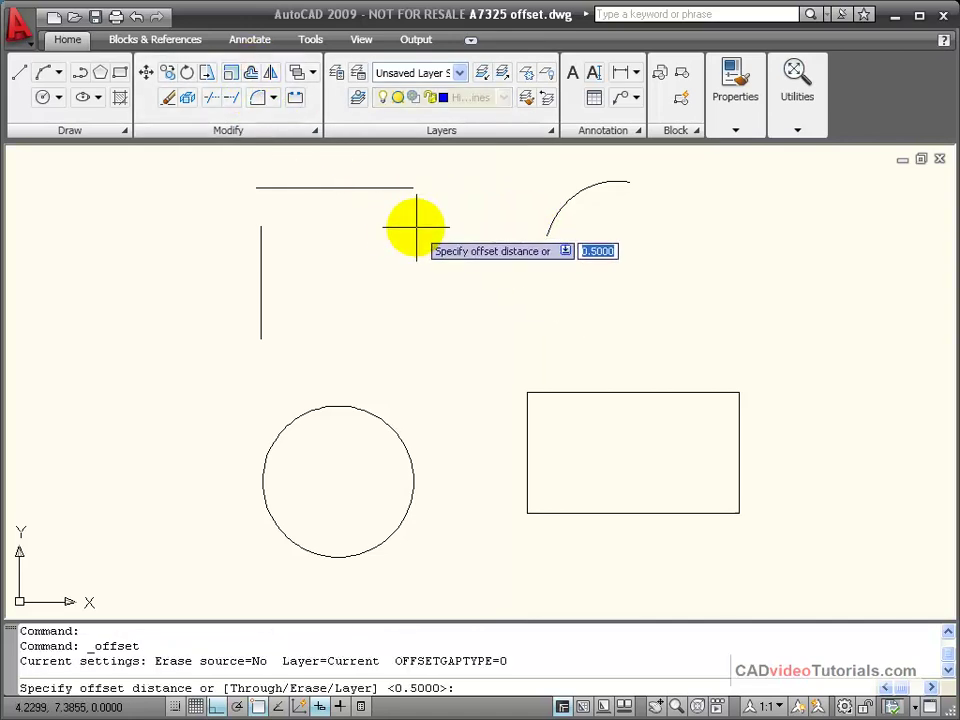
pyautogui.write('.5')
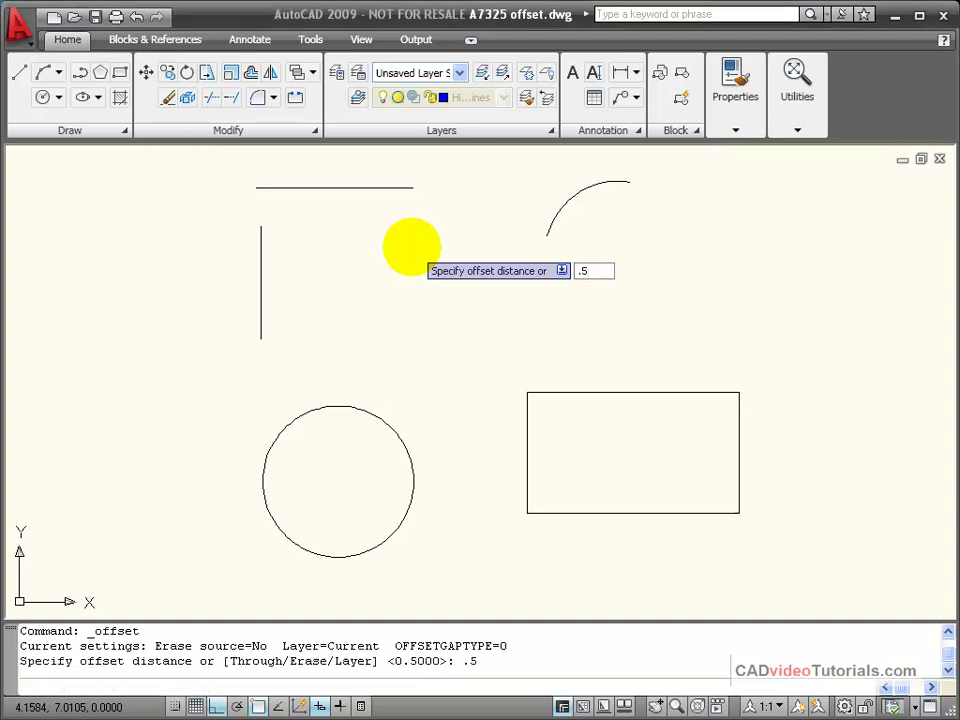
pyautogui.press('Return')
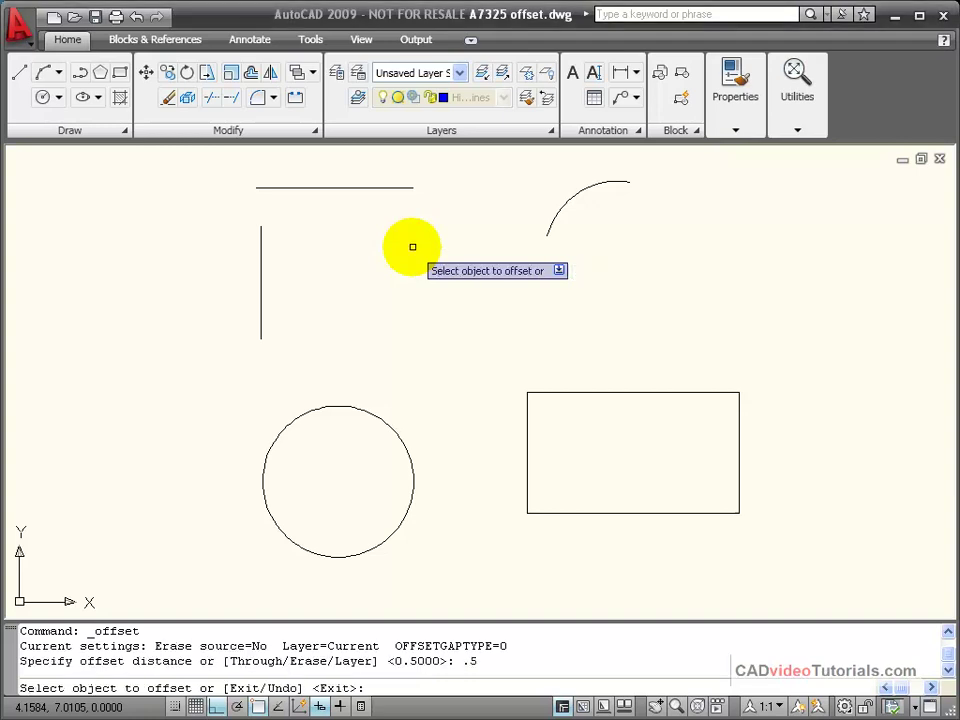
pyautogui.click(528, 430)
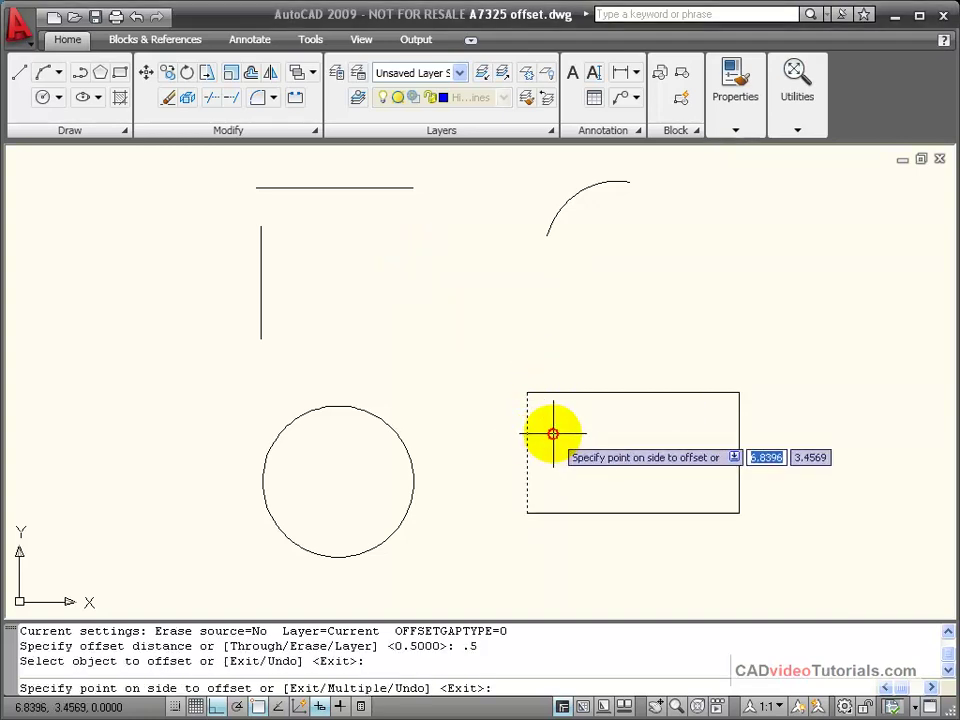
pyautogui.click(558, 432)
pyautogui.click(738, 432)
pyautogui.click(705, 430)
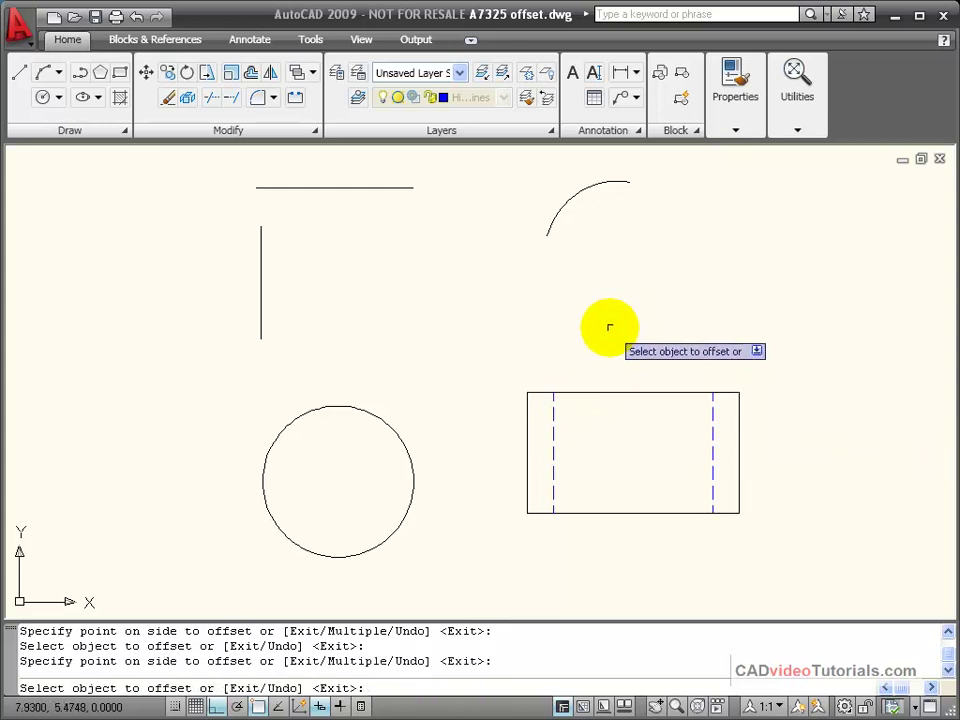
pyautogui.press('Return')
# - Offset the two dashed blue lines inside the rectangle 0.25 toward its centre and end the command
pyautogui.press('Return')
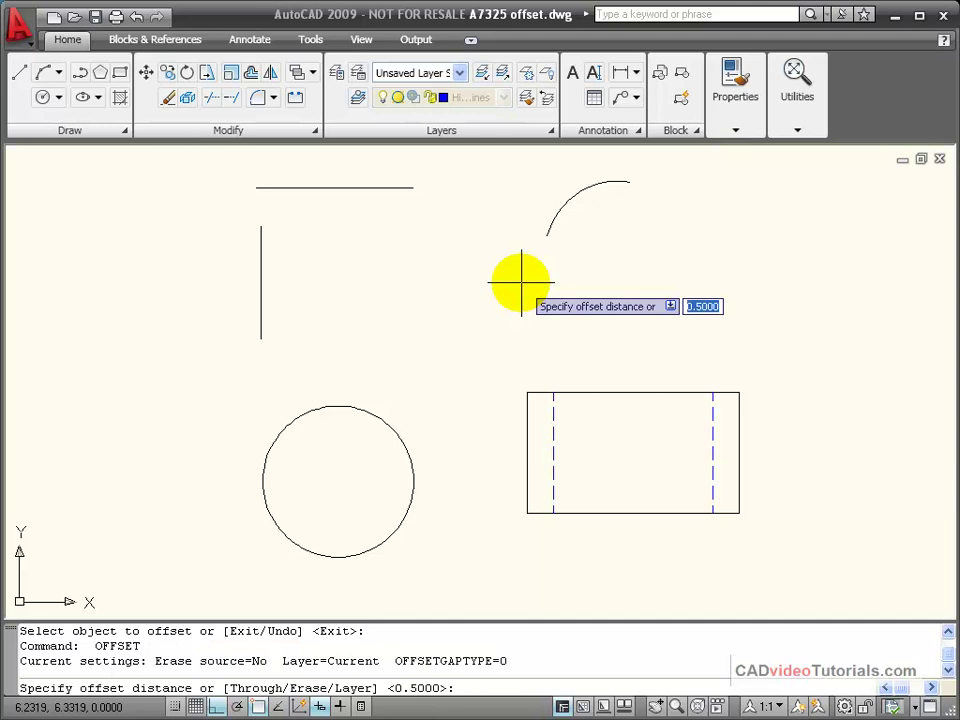
pyautogui.write('.25')
pyautogui.press('Return')
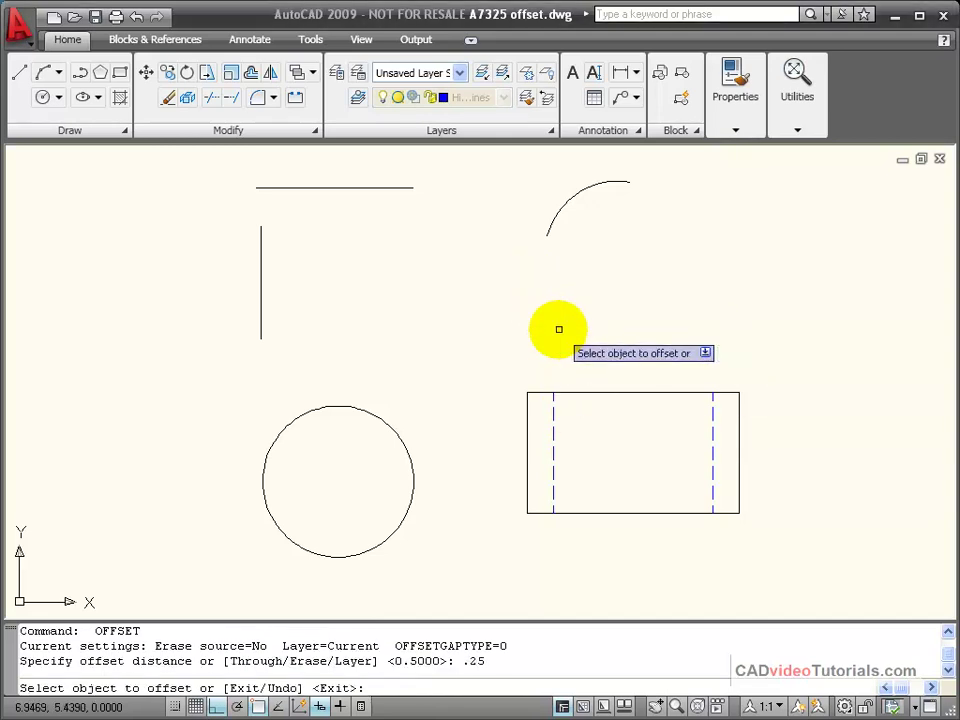
pyautogui.click(553, 425)
pyautogui.click(594, 429)
pyautogui.click(711, 437)
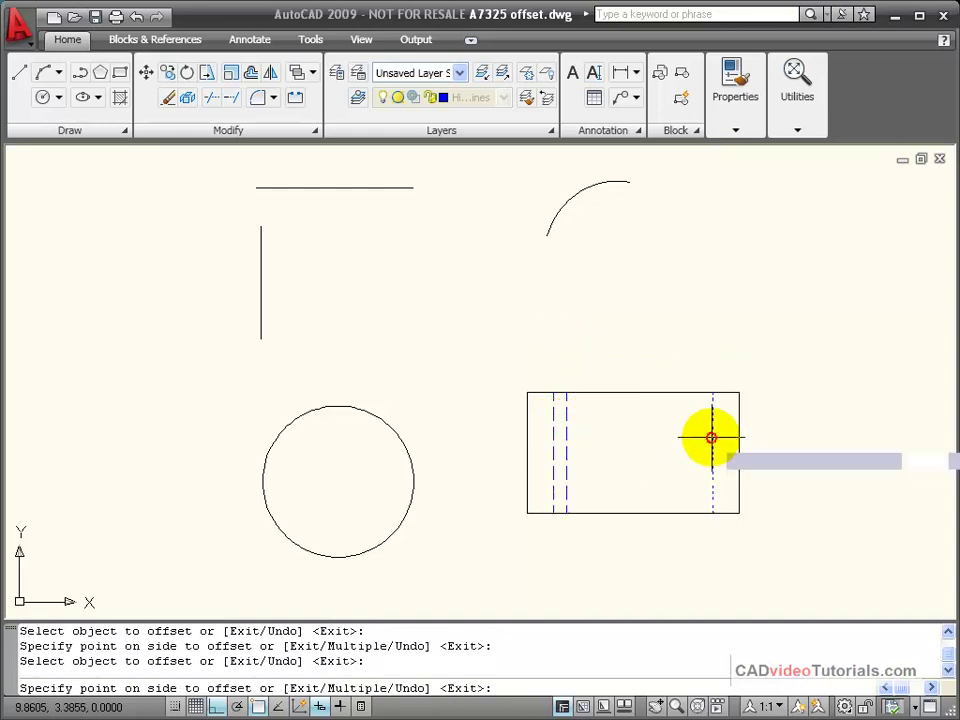
pyautogui.click(699, 437)
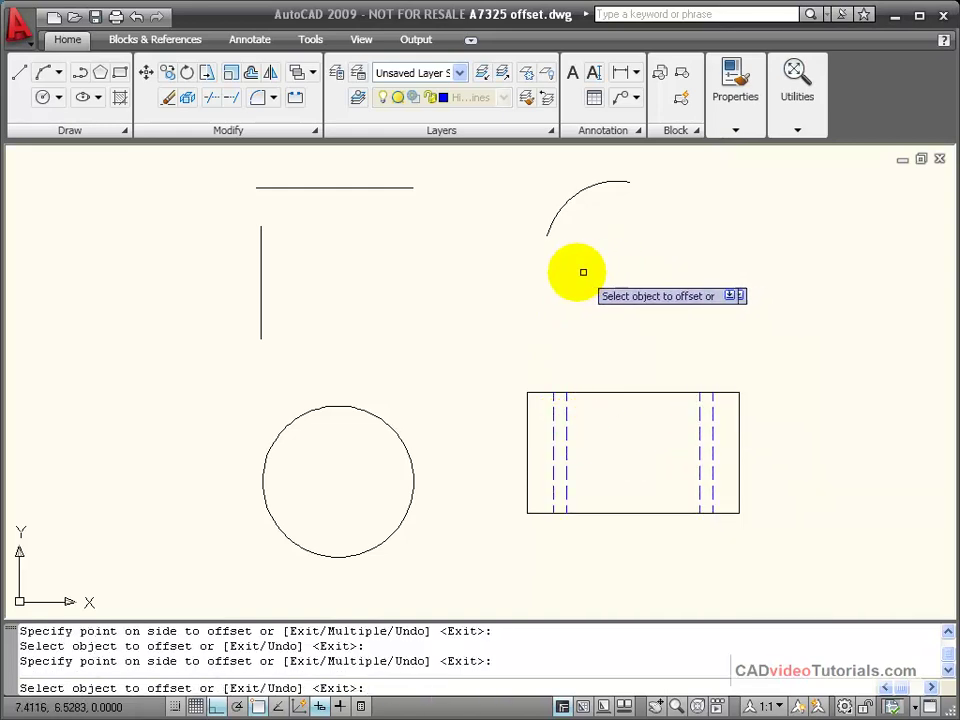
pyautogui.rightClick(444, 271)
pyautogui.click(468, 279)
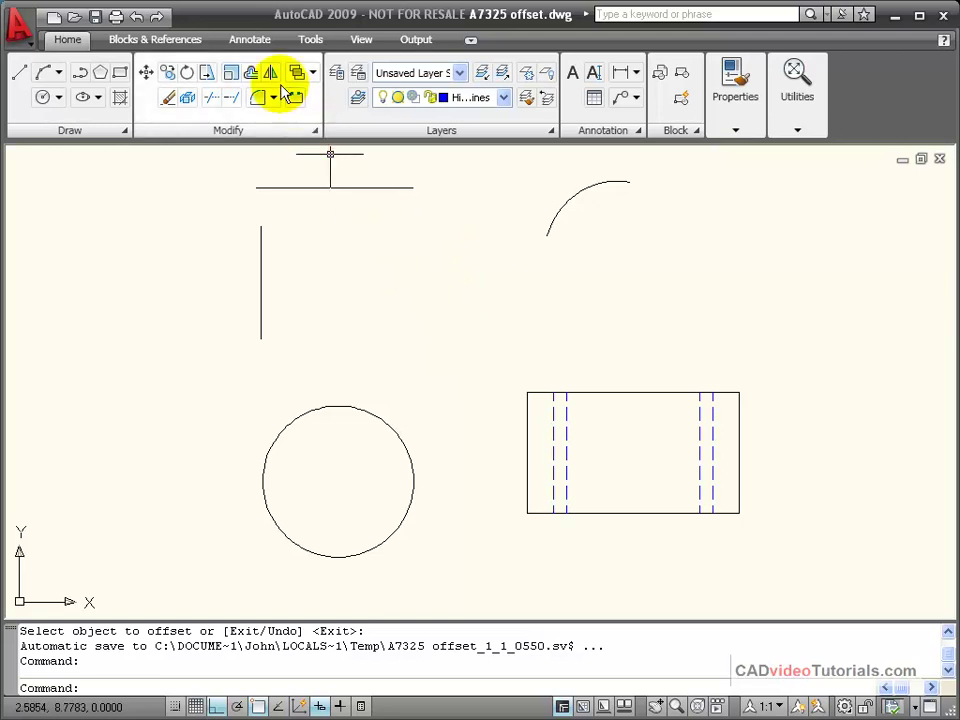
# - Set the Offset command's Layer option back to Source and exit without offsetting anything
pyautogui.click(249, 77)
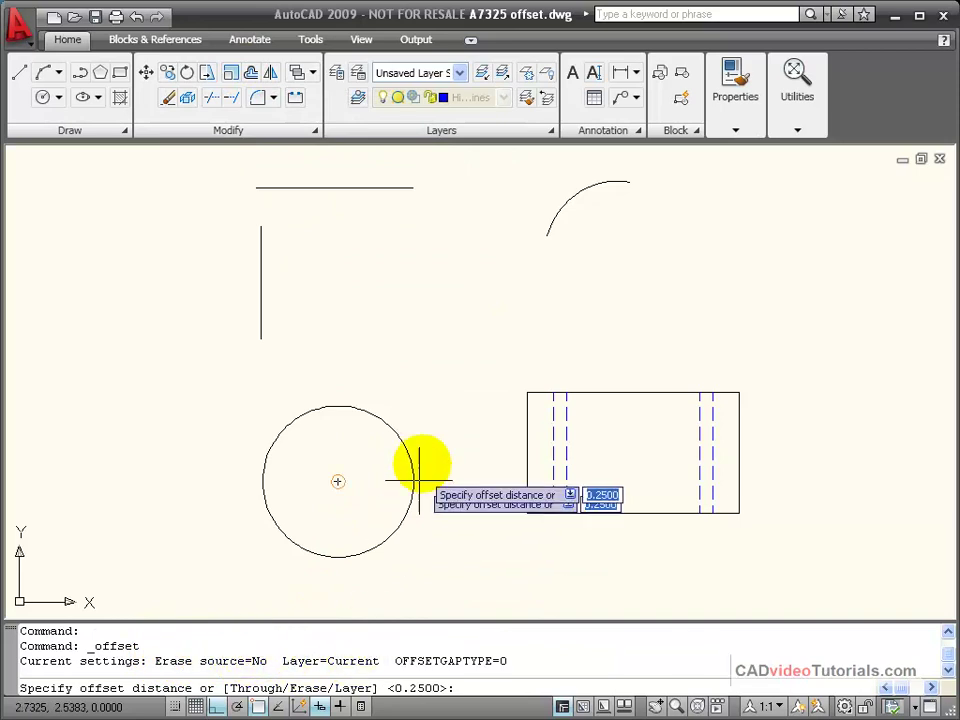
pyautogui.rightClick(422, 290)
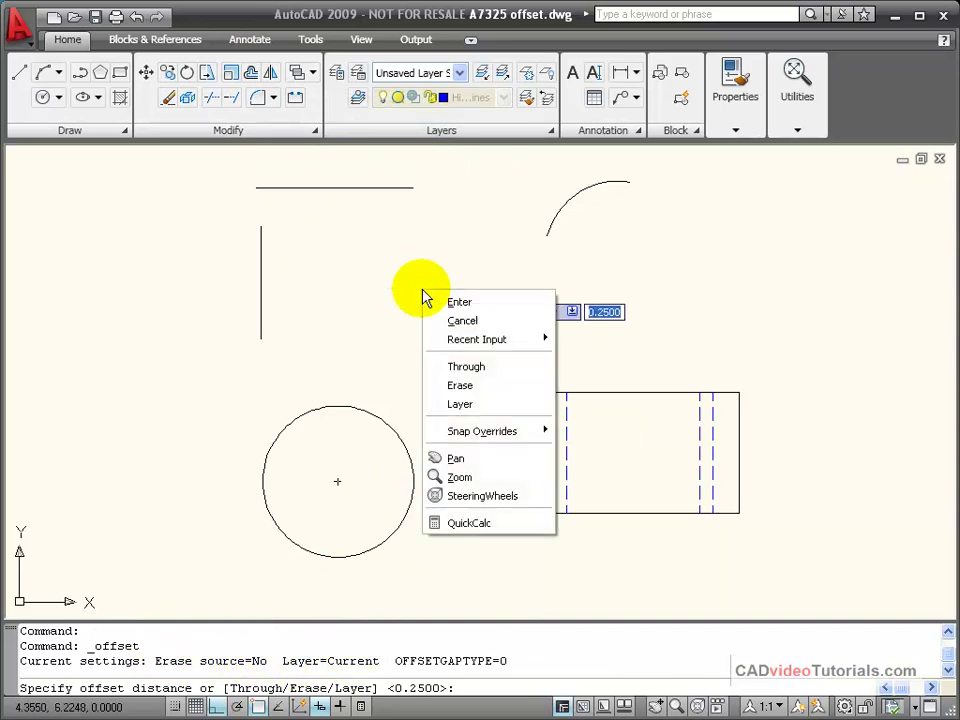
pyautogui.click(474, 405)
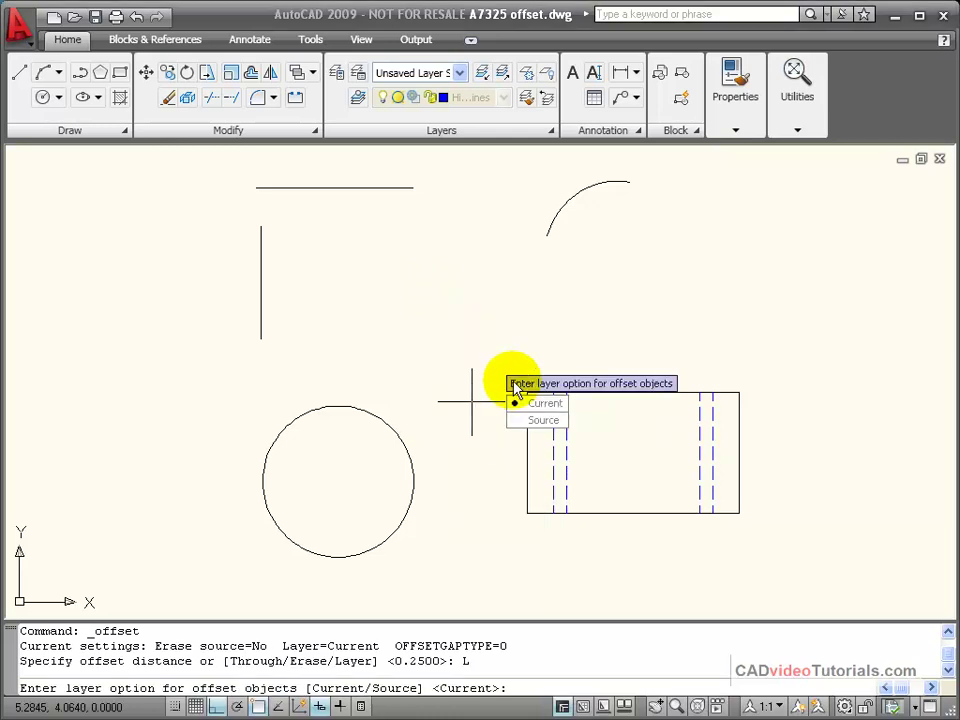
pyautogui.click(520, 420)
pyautogui.press('Return')
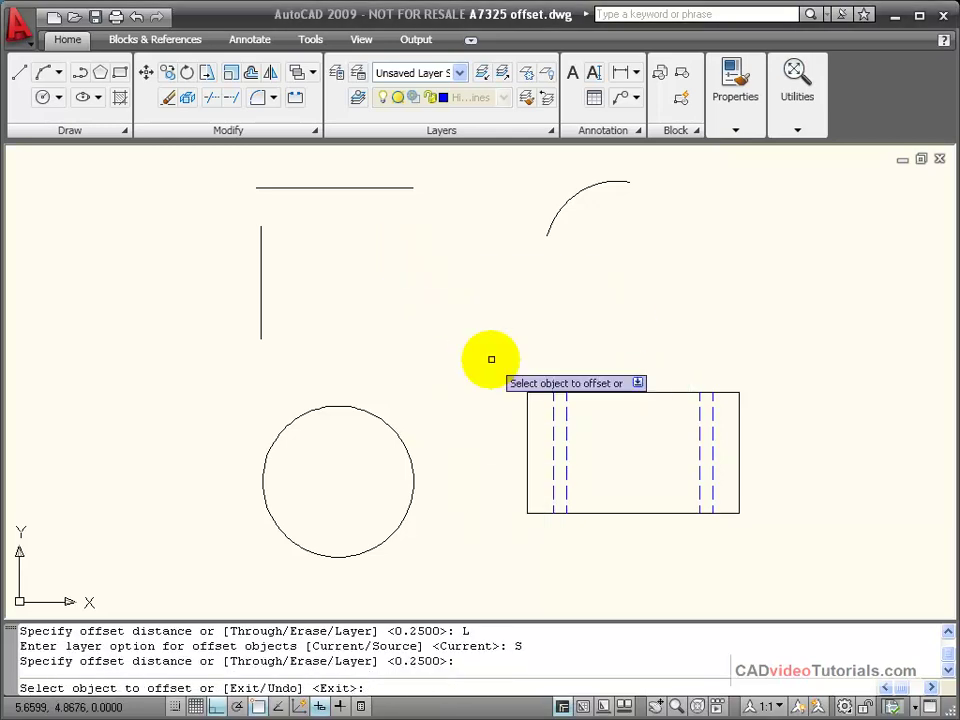
pyautogui.press('Return')
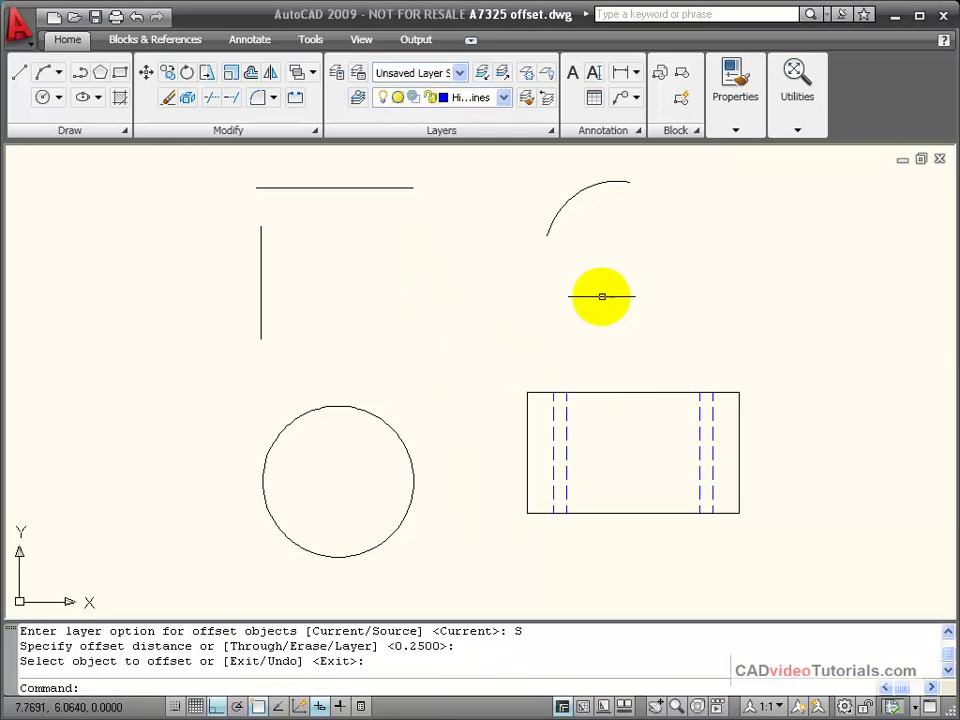